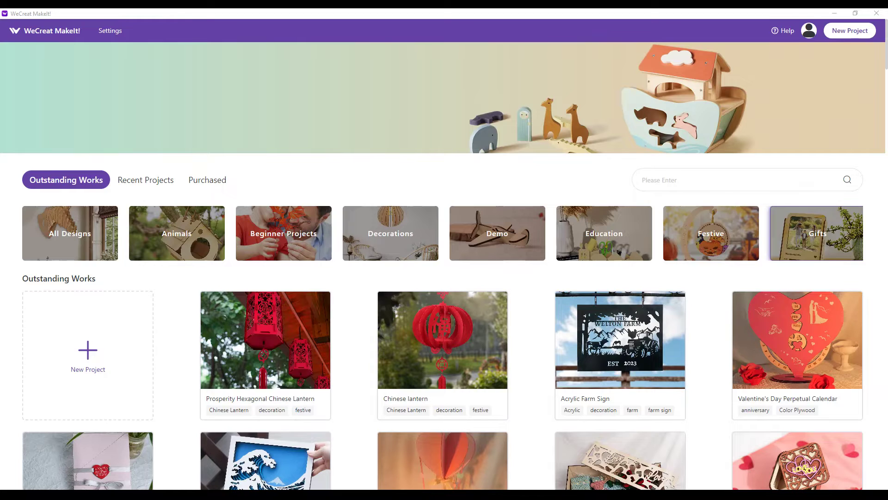
- Start a new project and hide the camera background on the canvas
left_click(87, 355)
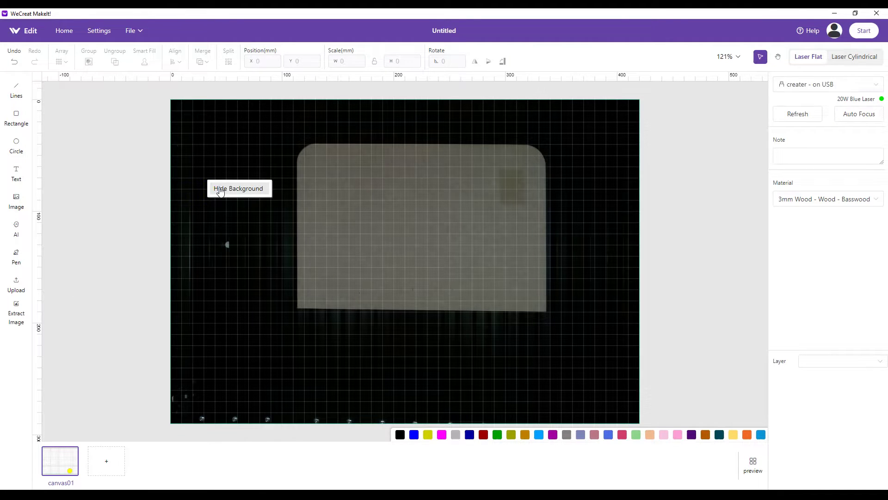
left_click(220, 191)
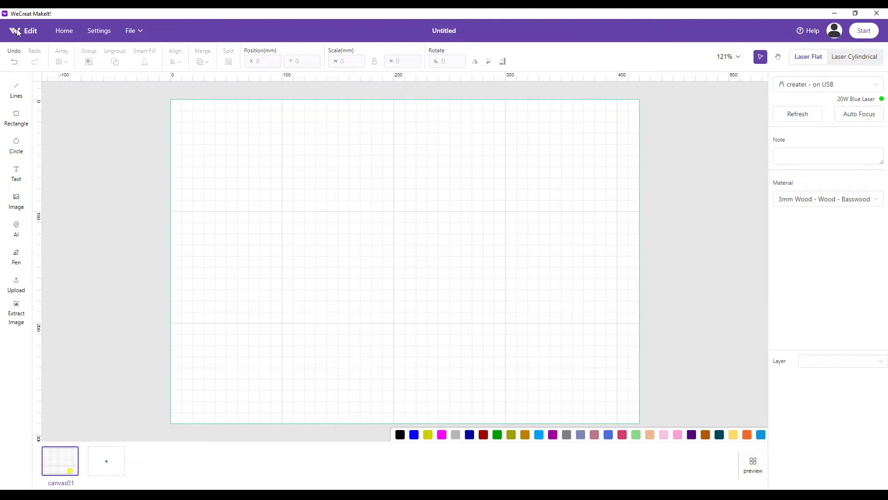
left_click(147, 32)
- Insert the butterfly vector image, move it to about X 144, Y 58 mm and enlarge it to about 114 × 97 mm
left_click(16, 200)
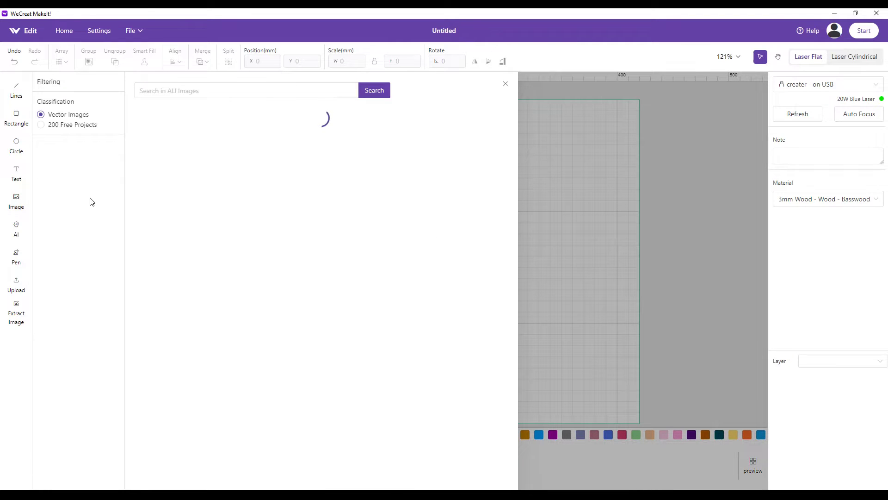
left_click(351, 153)
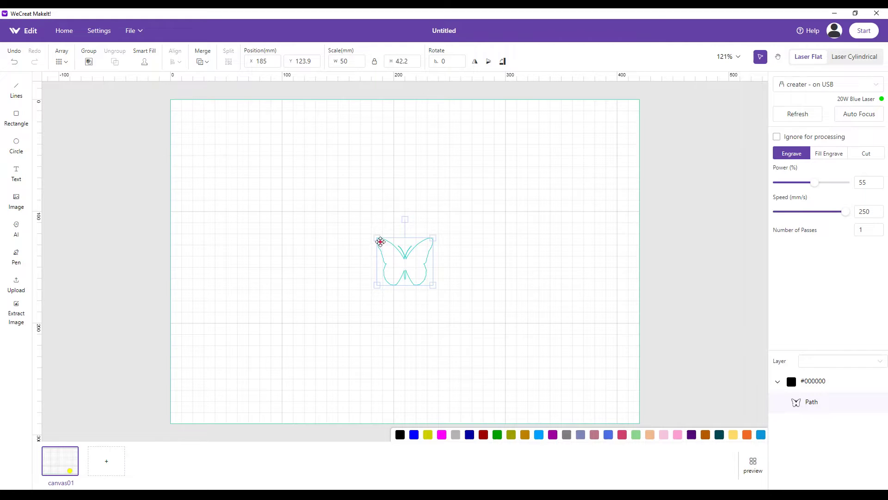
left_click_drag(380, 241, 334, 167)
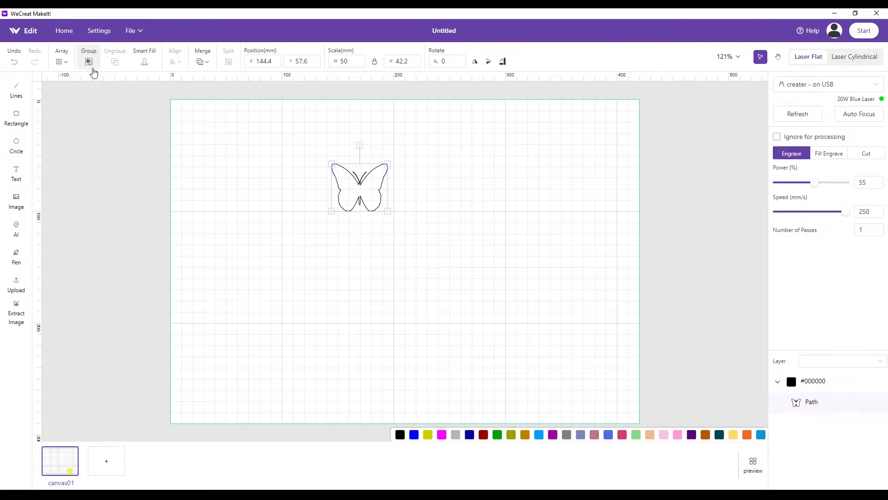
left_click_drag(386, 209, 470, 259)
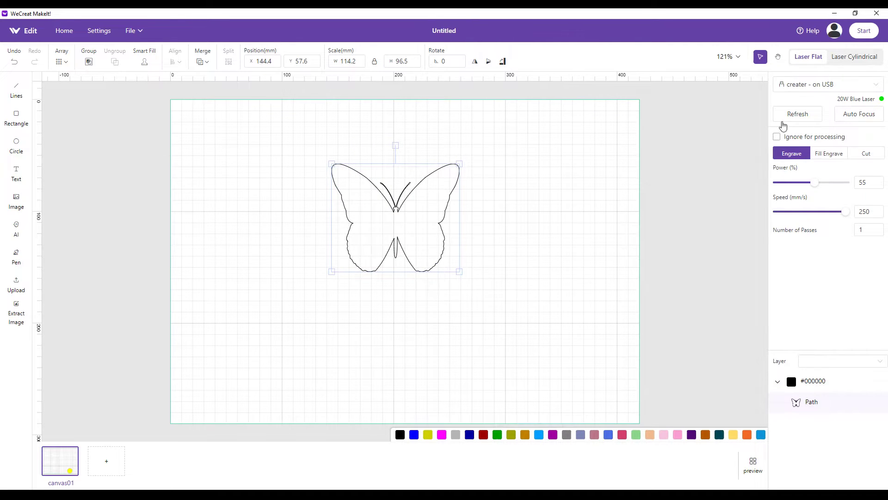
- Set the butterfly to Fill Engrave and enlarge it slightly to about 119 × 100 mm
left_click(817, 153)
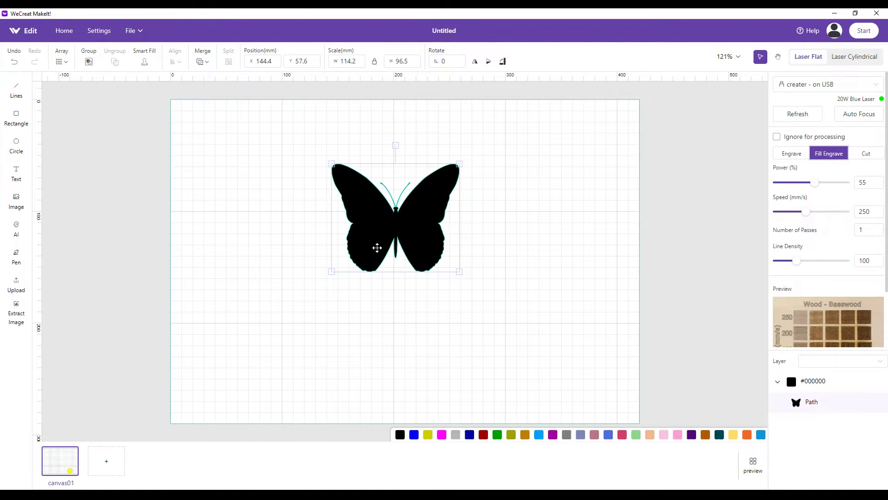
mouse_move(332, 163)
left_mouse_down()
mouse_move(281, 124)
mouse_move(398, 206)
mouse_move(323, 162)
left_mouse_up()
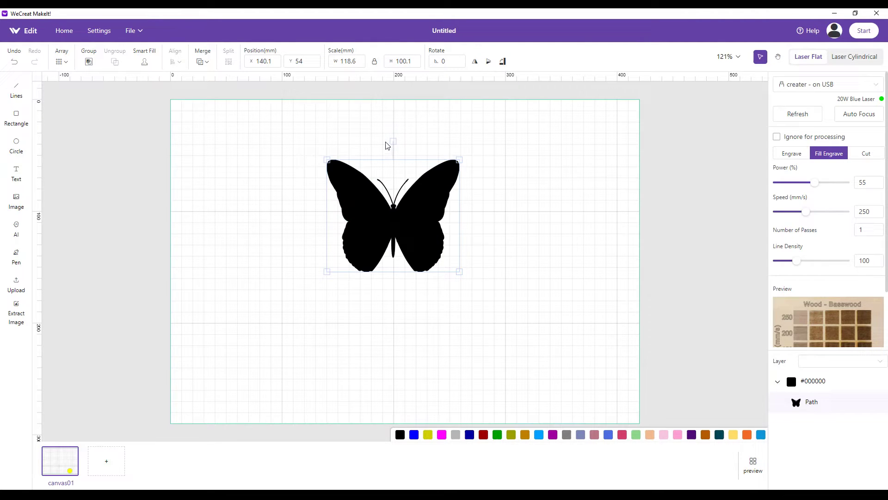
- Rotate the butterfly to about 325 degrees, and undo and redo the rotation several times
left_click_drag(391, 140, 346, 150)
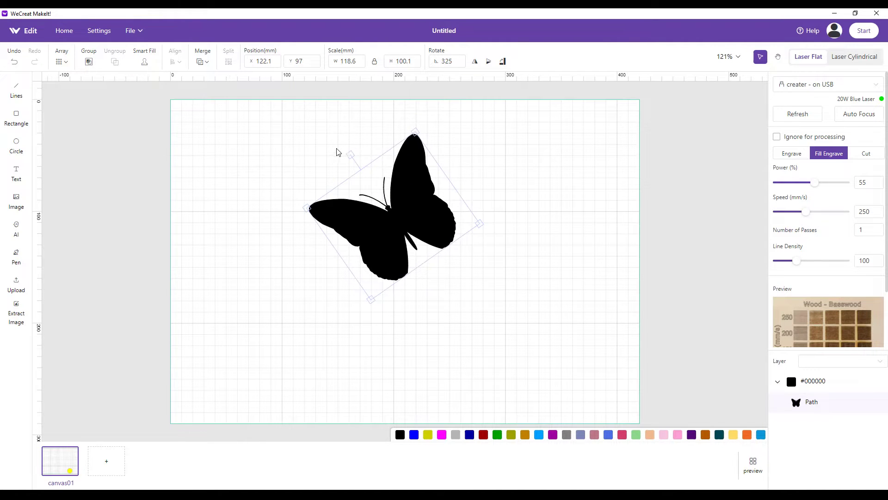
left_click(14, 62)
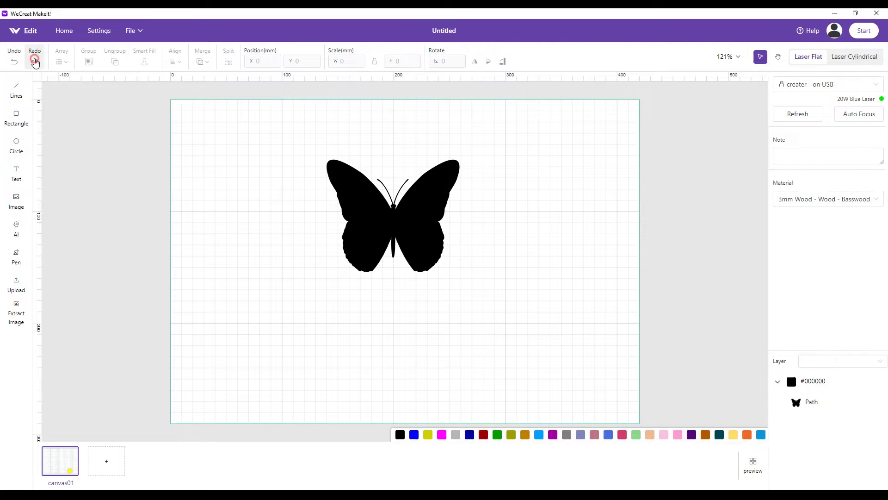
left_click(34, 60)
left_click(12, 61)
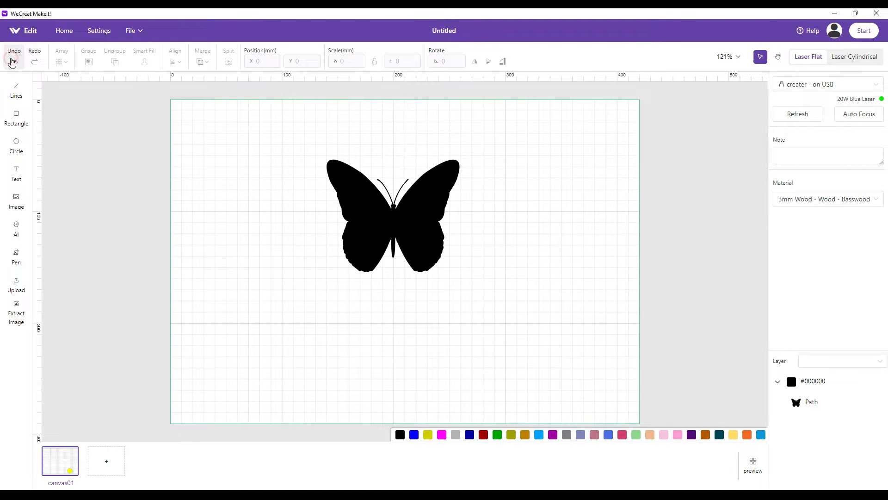
left_click(32, 58)
left_click(13, 62)
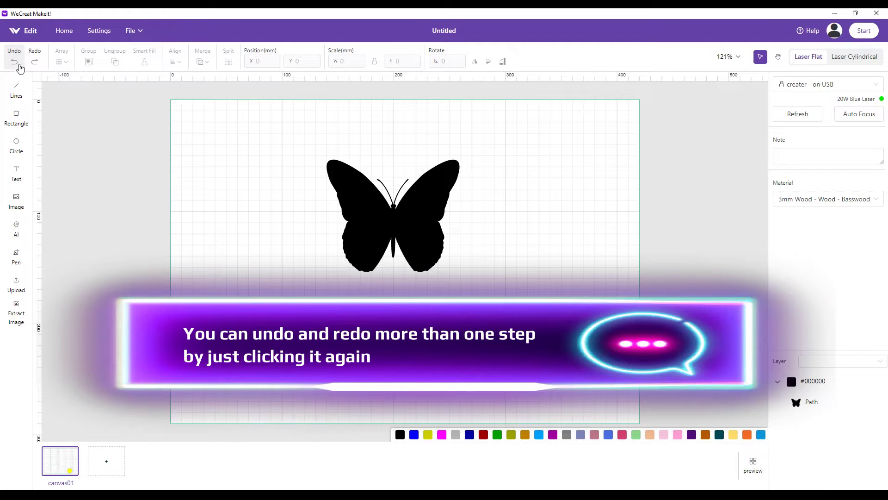
left_click(35, 62)
left_click(14, 61)
left_click(31, 62)
left_click(14, 62)
left_click(36, 62)
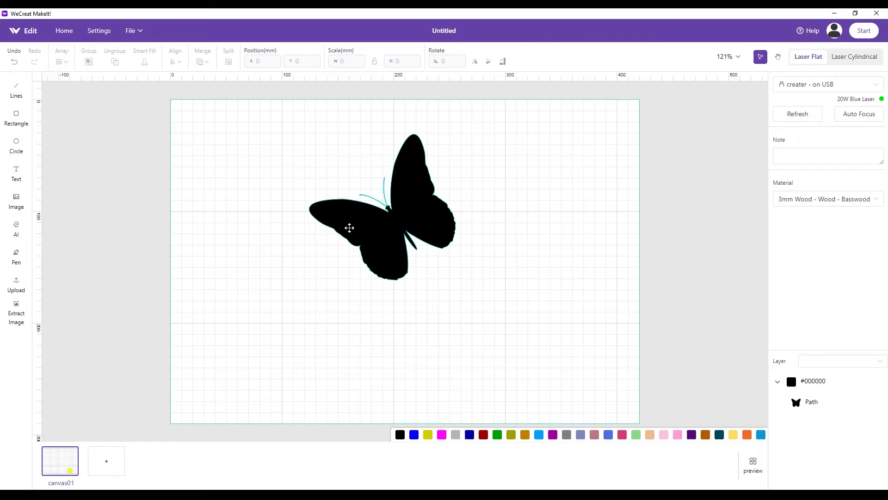
- Rotate the tilted butterfly back upright to 0 degrees
left_click(387, 220)
left_click(349, 153)
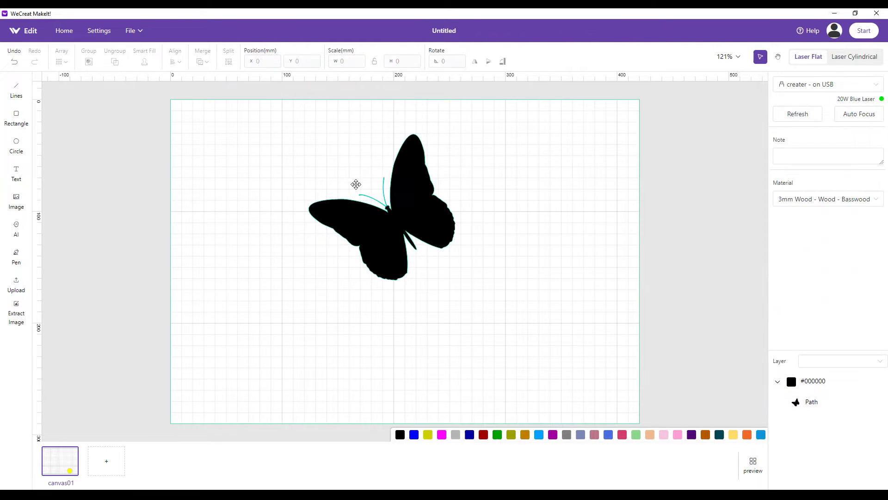
left_click(343, 216)
left_click_drag(348, 153, 390, 145)
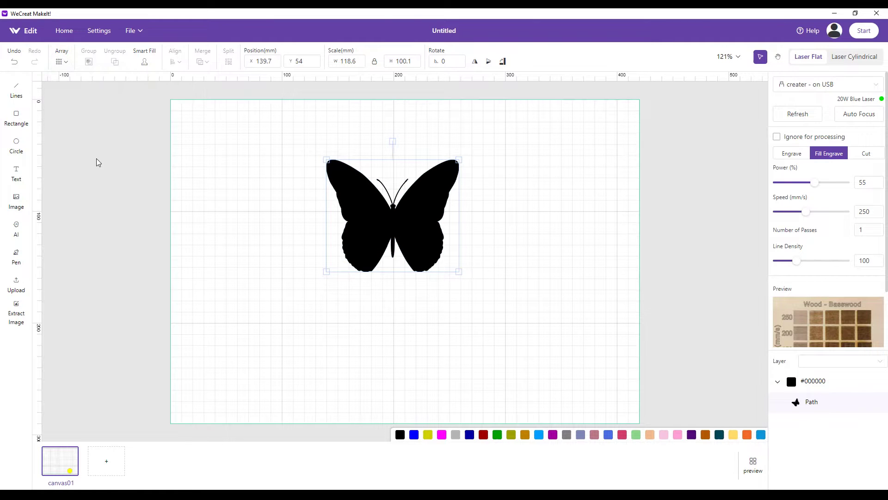
- Shrink the butterfly to about 80 × 67 mm and place it in the canvas's upper-left corner at about X 15, Y 17 mm
left_click_drag(376, 216, 239, 177)
left_click_drag(319, 231, 271, 200)
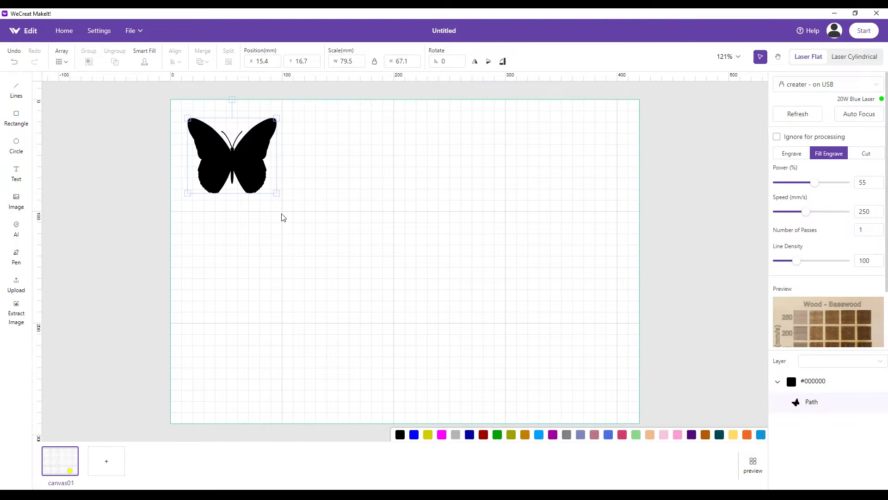
right_click(232, 165)
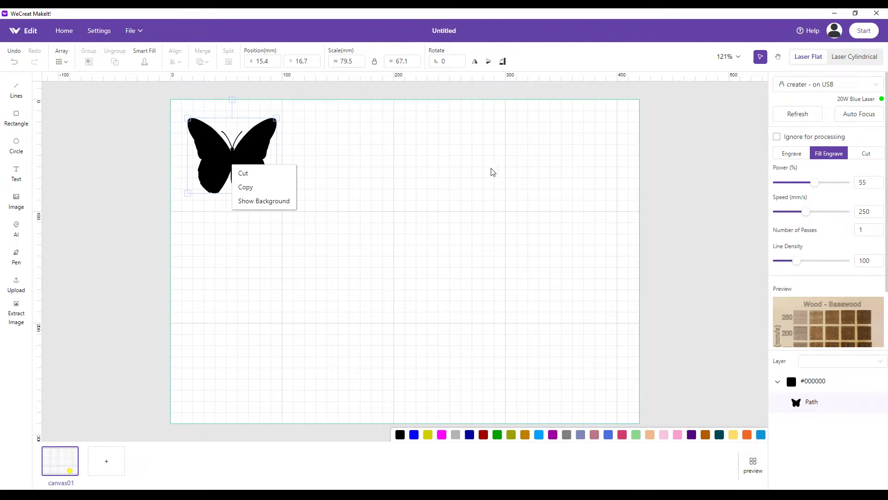
left_click(396, 200)
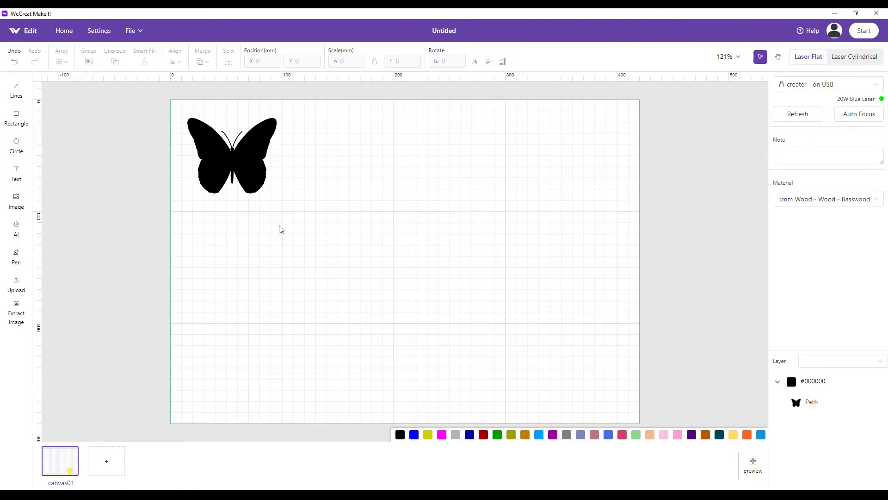
- Create a rectangular array of the butterfly with 5 columns and 4 rows
left_click(235, 163)
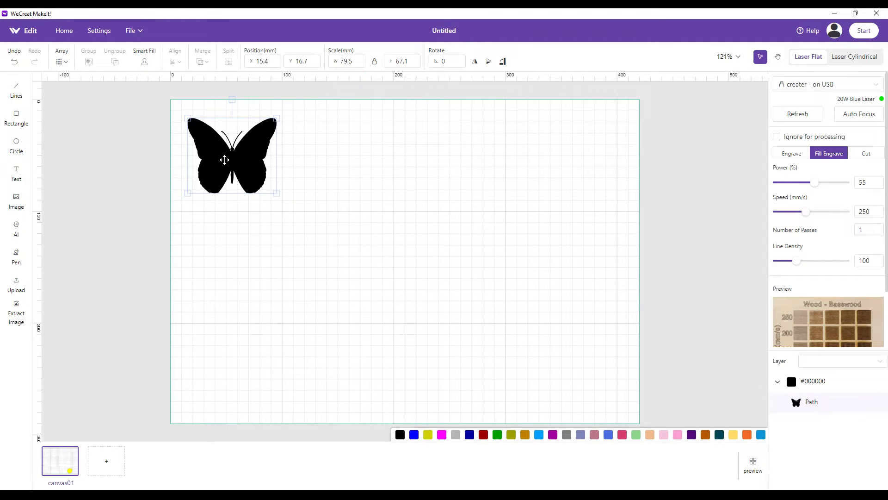
left_click(66, 62)
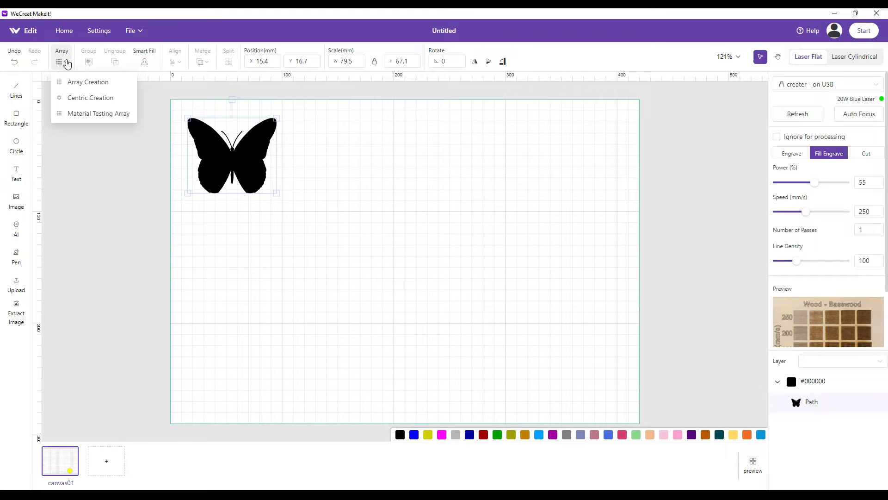
left_click(75, 83)
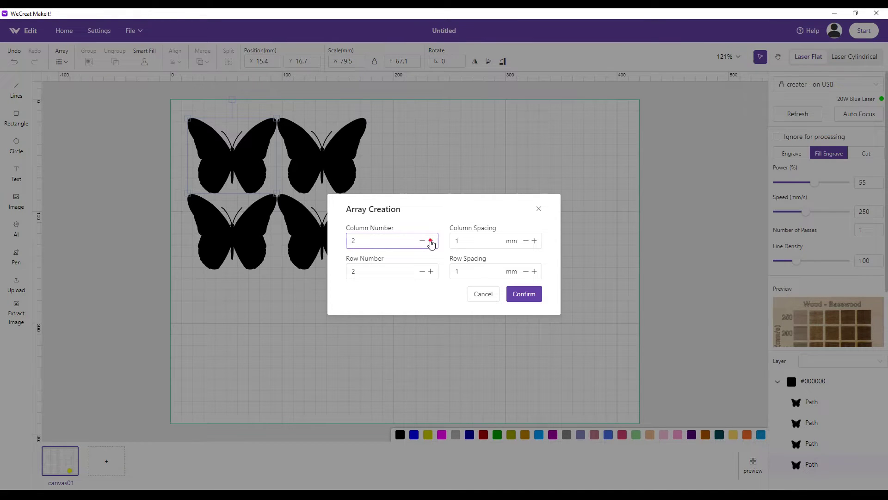
left_click(431, 241)
left_click(431, 240)
left_click(430, 240)
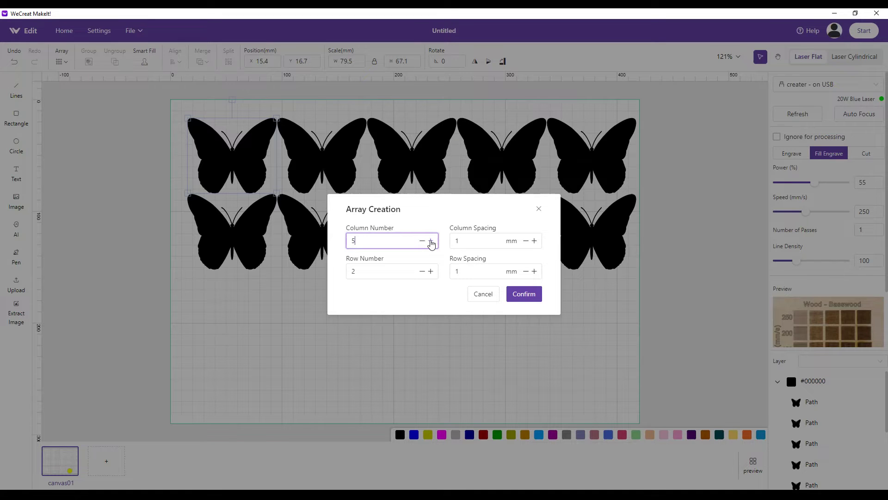
left_click(431, 271)
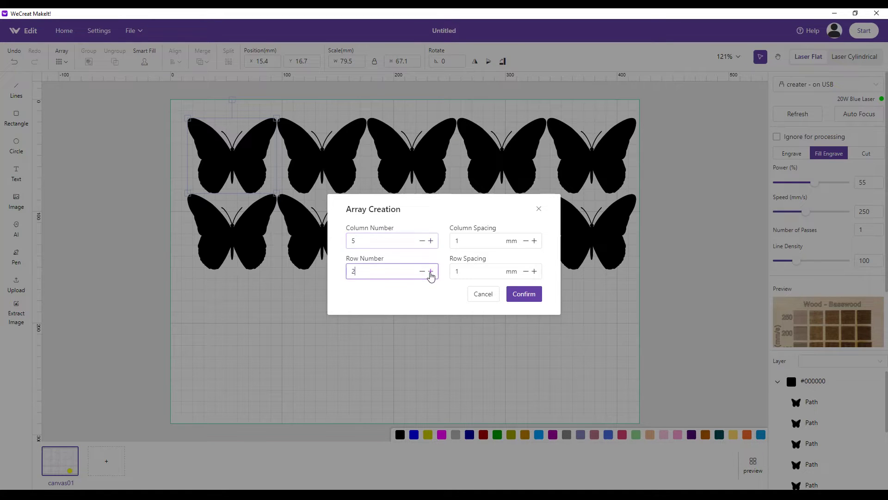
left_click(431, 271)
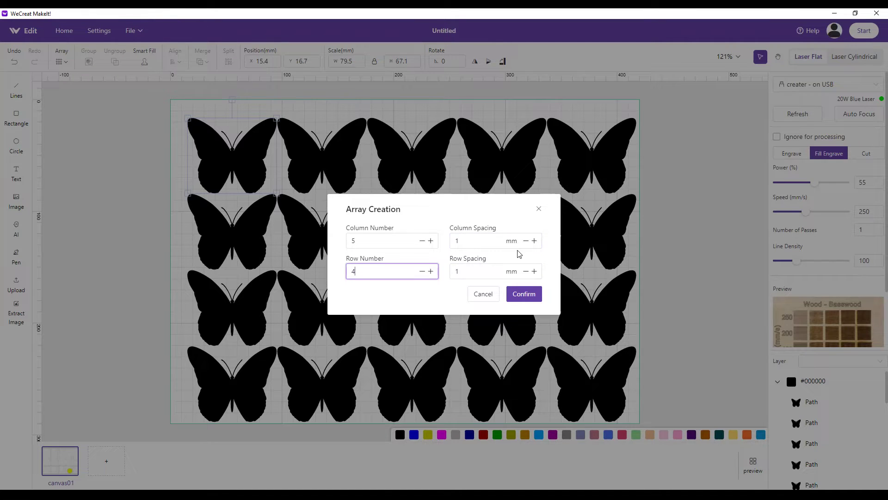
left_click(520, 296)
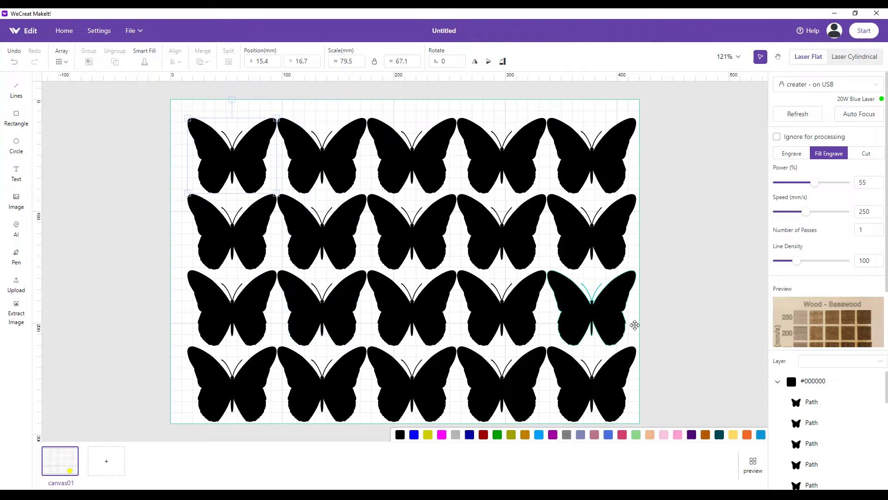
- Delete the lower two rows of butterflies from the array
left_click(599, 385)
key("Delete")
left_click(528, 373)
key("Delete")
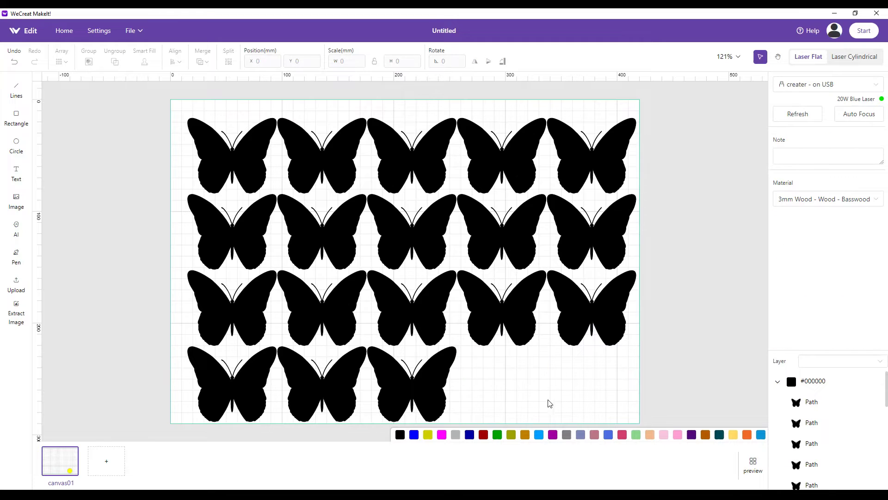
left_click_drag(548, 416, 201, 274)
key("Delete")
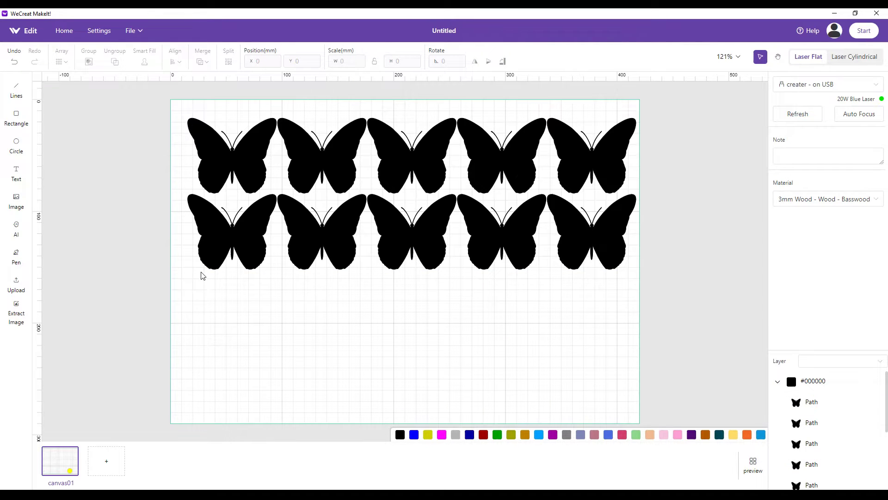
- Spread four of the second-row butterflies over the free lower canvas area, placing the rightmost at about X 271, Y 141 mm
left_click_drag(325, 232, 235, 284)
left_click_drag(383, 248, 317, 348)
left_click_drag(257, 291, 253, 335)
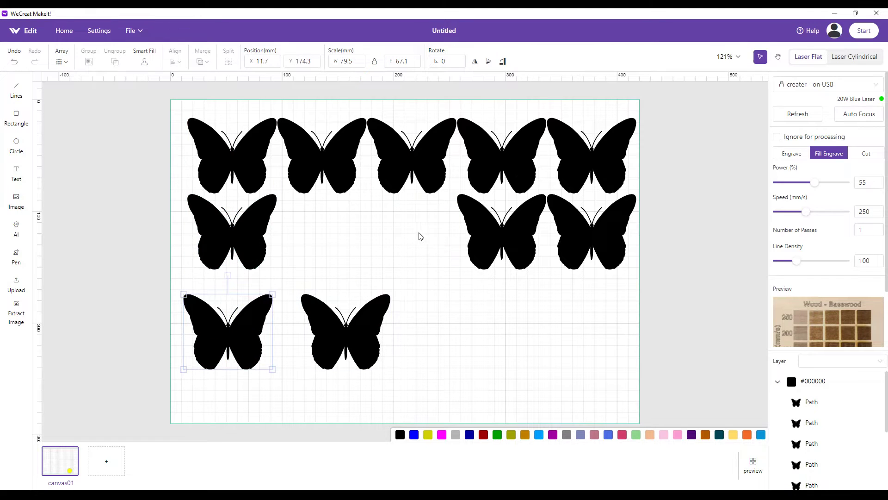
left_click_drag(478, 238, 371, 238)
left_click_drag(571, 233, 497, 296)
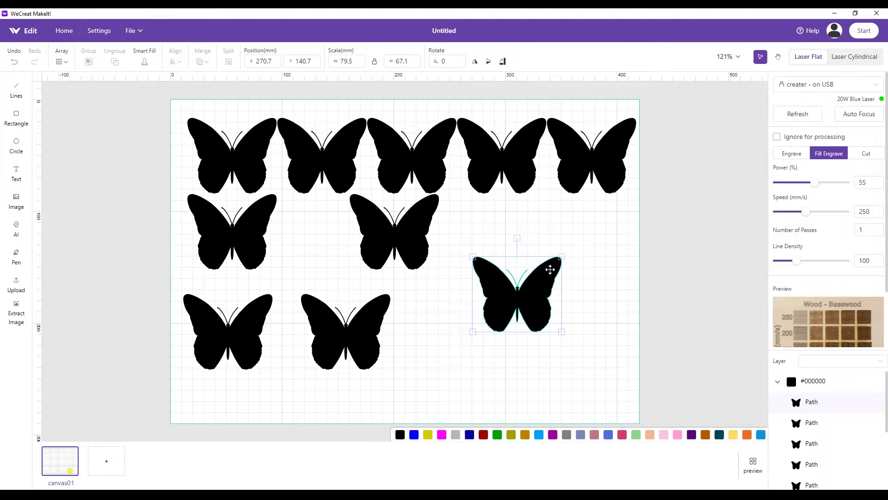
- Try a centric array of the separate butterfly with 8 copies at a 40-degree interval and rotation enabled
left_click(65, 58)
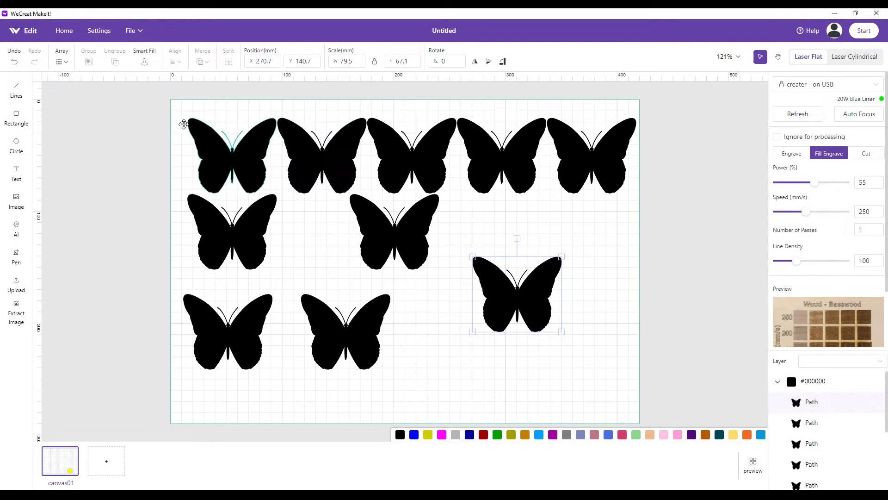
left_click(68, 68)
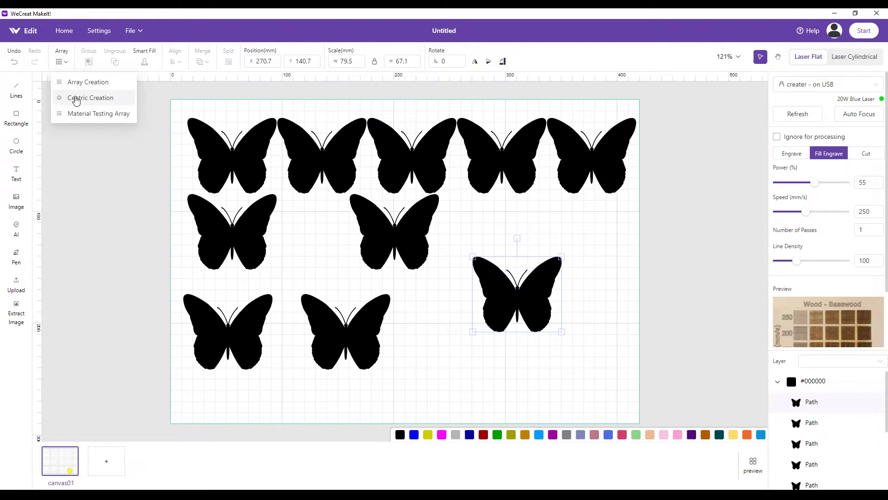
left_click(76, 99)
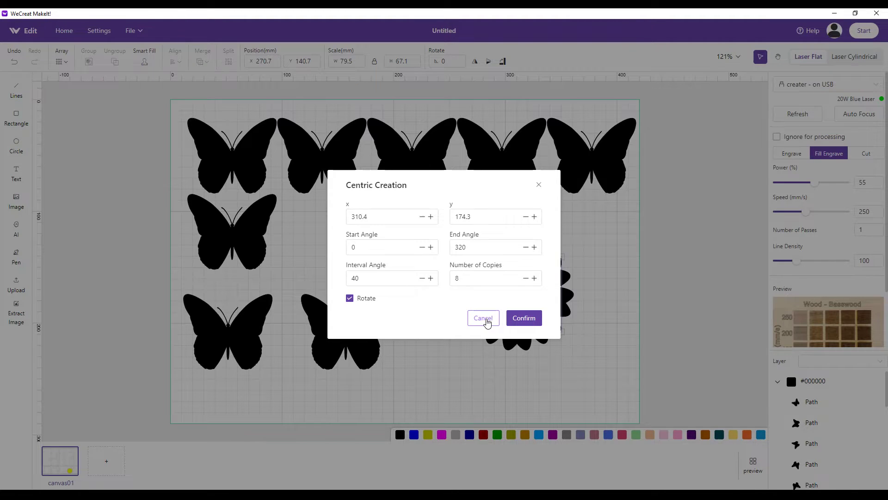
left_click(484, 319)
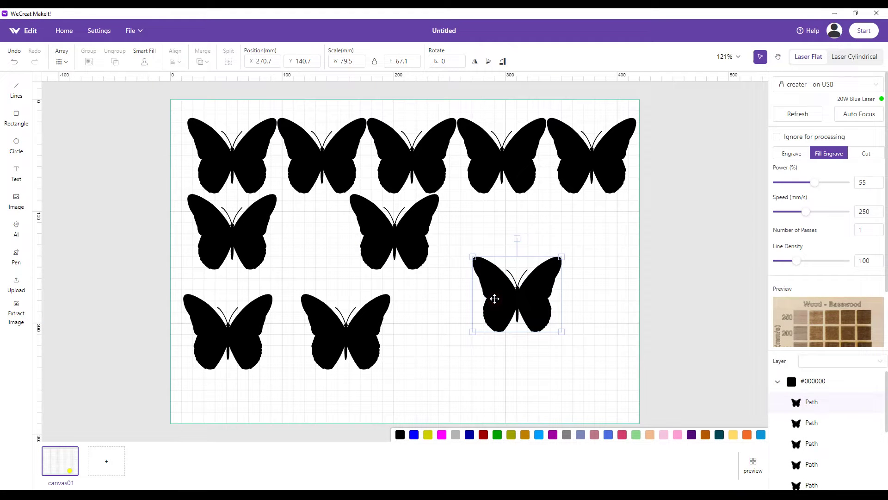
- Delete the separate butterfly in the lower-right canvas area and select the rightmost butterfly of the lowest row
key("Delete")
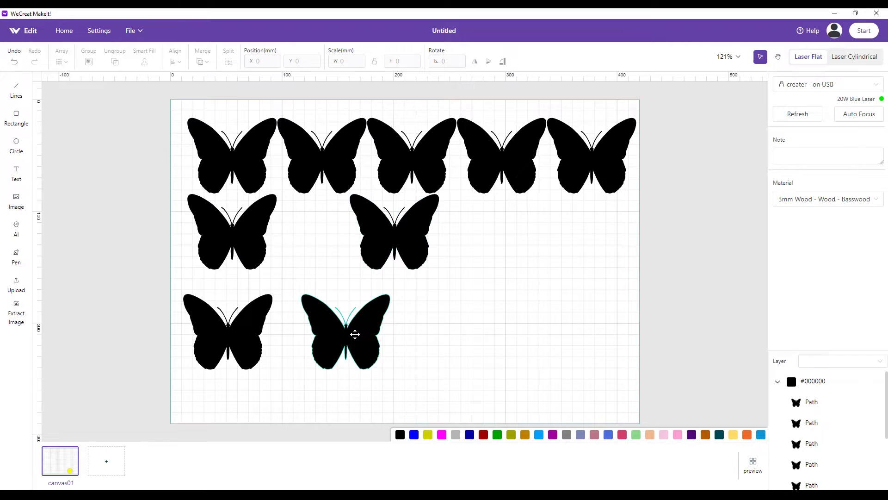
left_click(357, 336)
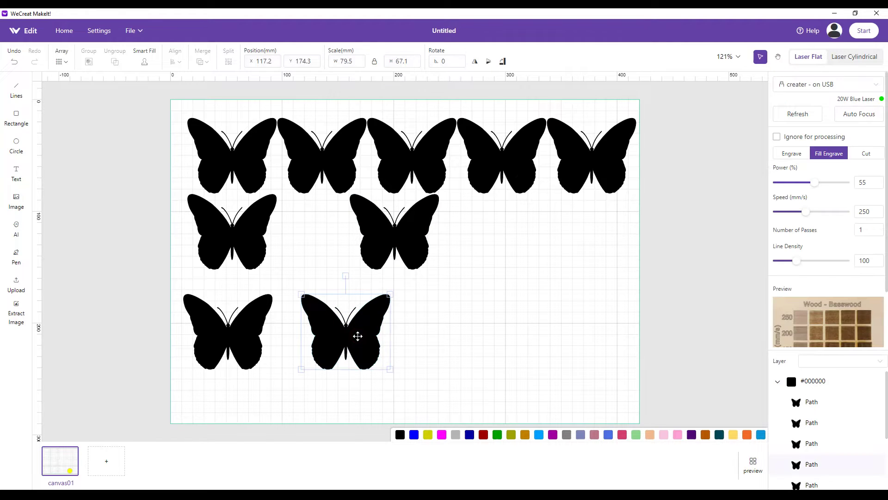
- Create a material testing array from the selected butterfly with power 10–100 %, speed 10–600 mm/s, 5 columns, 5 rows and 3 mm spacing
left_click(65, 61)
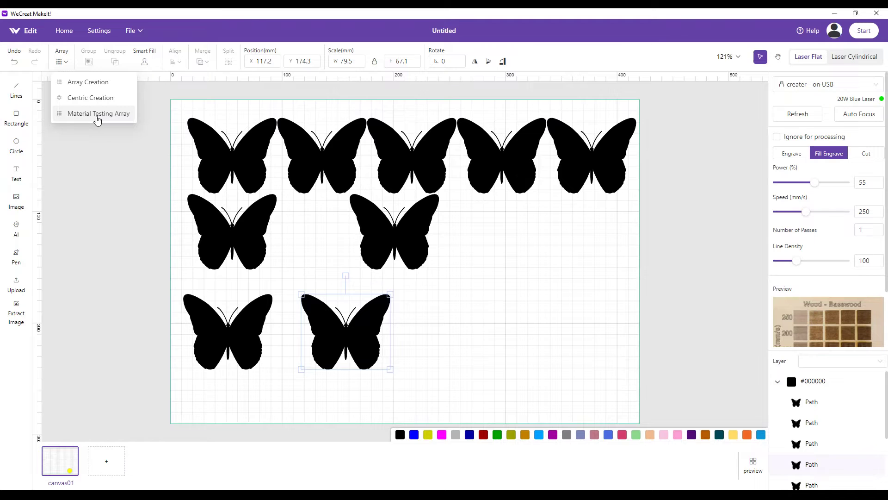
left_click(97, 120)
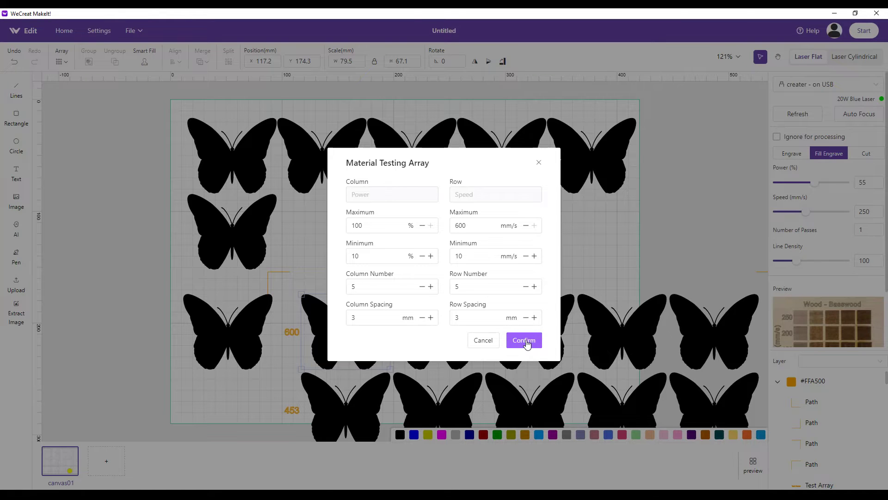
left_click(525, 341)
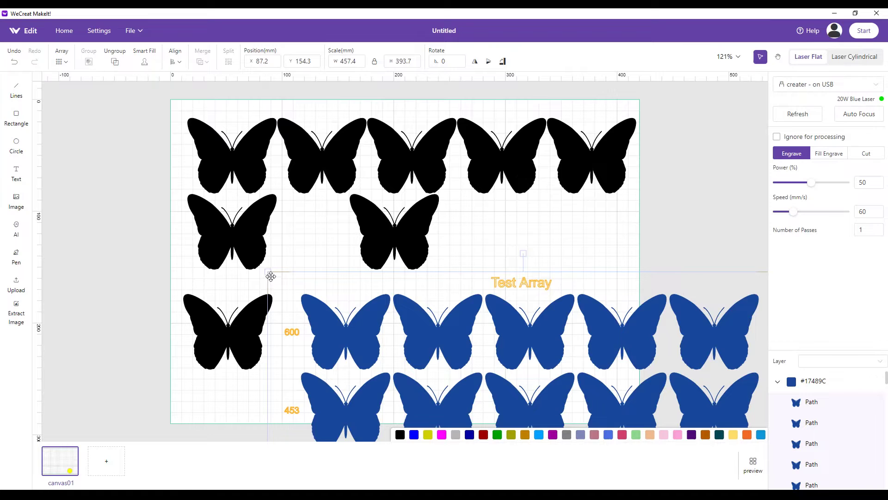
- Scale the test array down to about 147 × 127 mm and place it at about X 277, Y 115 mm
left_click_drag(268, 271, 385, 373)
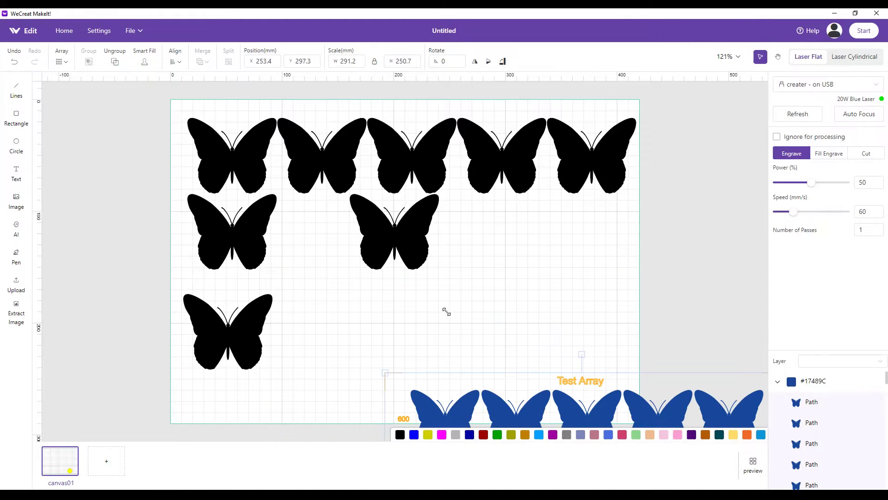
left_click_drag(531, 395, 478, 273)
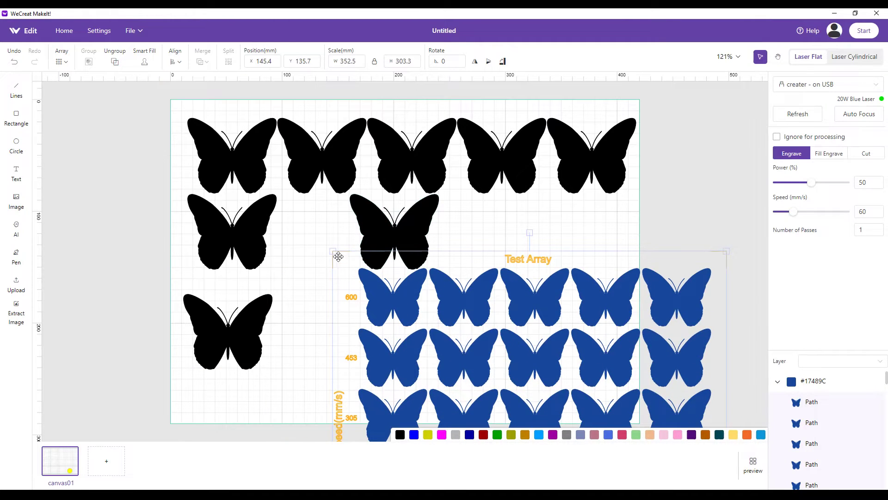
left_click_drag(334, 251, 495, 387)
left_click_drag(548, 402, 490, 233)
left_click_drag(439, 217, 511, 282)
left_click_drag(552, 327, 524, 278)
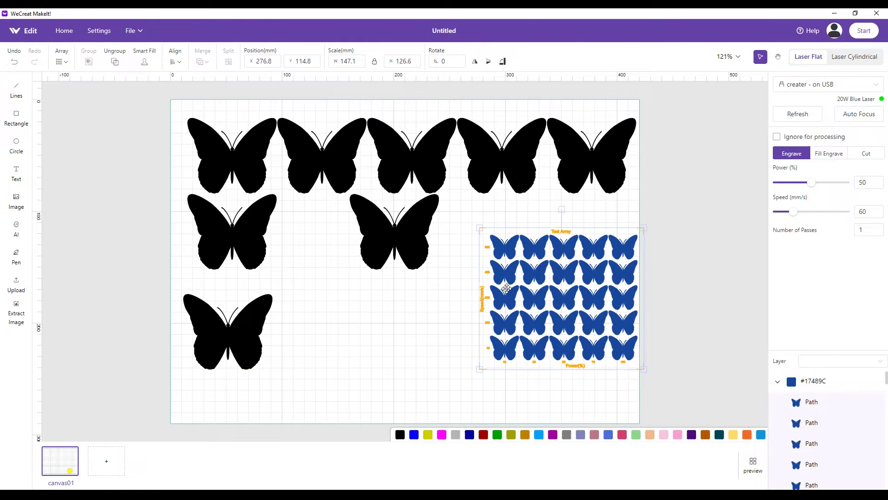
- Delete the three black butterflies below the top row, leaving the test array in place
left_click(238, 348)
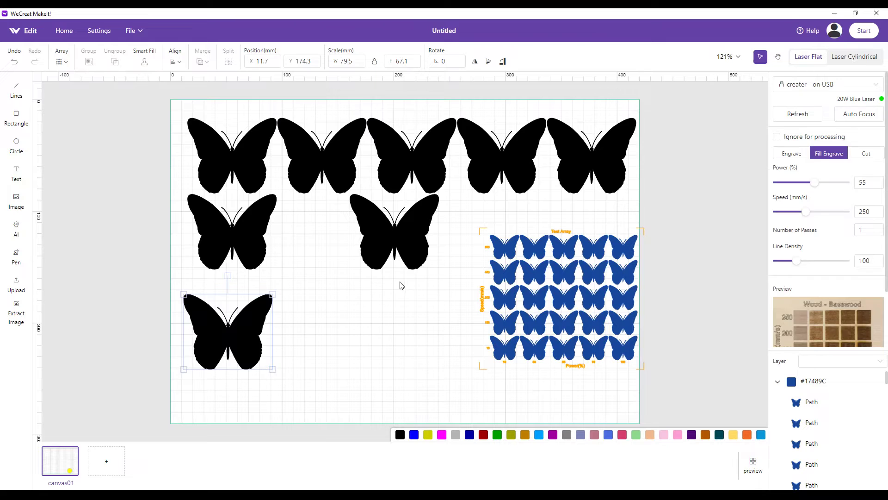
key("Delete")
left_click(410, 244)
key("Delete")
left_click(242, 236)
key("Delete")
- Delete the five black butterflies of the top row one after another
left_click(248, 167)
key("Delete")
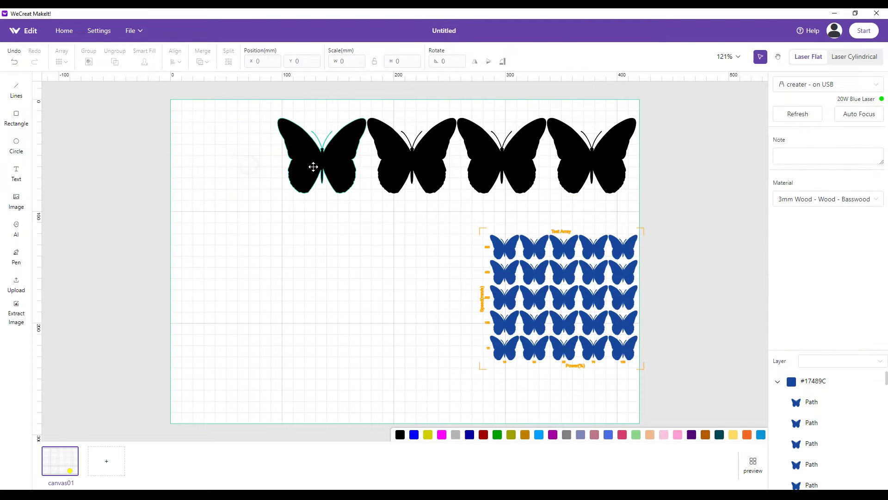
left_click(313, 166)
key("Delete")
left_click(384, 170)
key("Delete")
left_click(476, 169)
key("Delete")
left_click(563, 162)
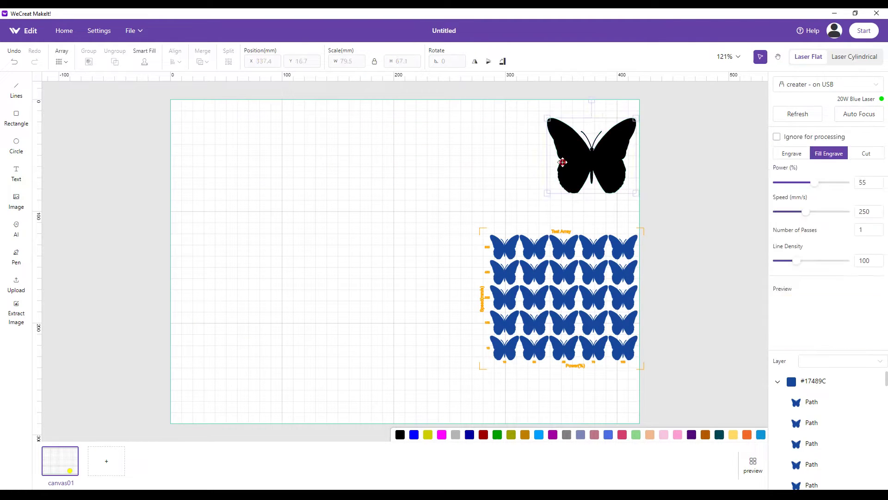
key("Delete")
- Enlarge the test array to about 302 × 260 mm and position it at about X 55, Y 18 mm
left_click_drag(454, 196, 686, 407)
left_click_drag(484, 237, 203, 182)
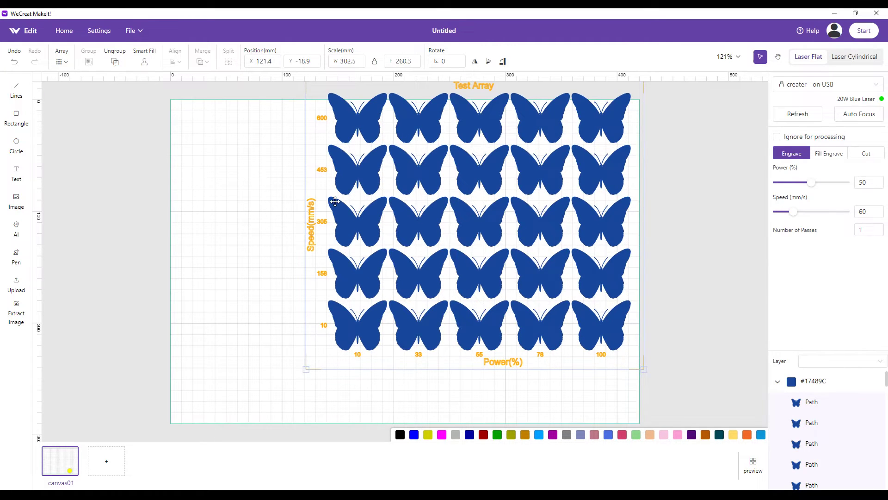
left_click_drag(361, 186, 288, 217)
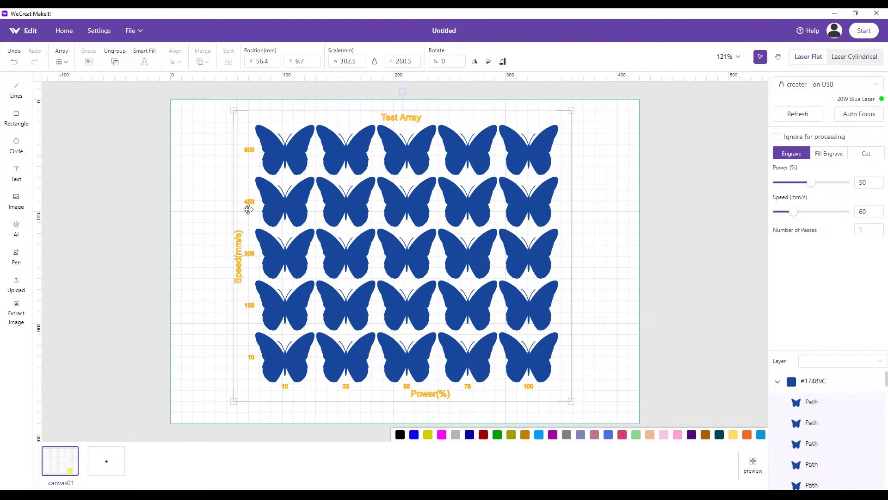
left_click_drag(252, 268, 250, 277)
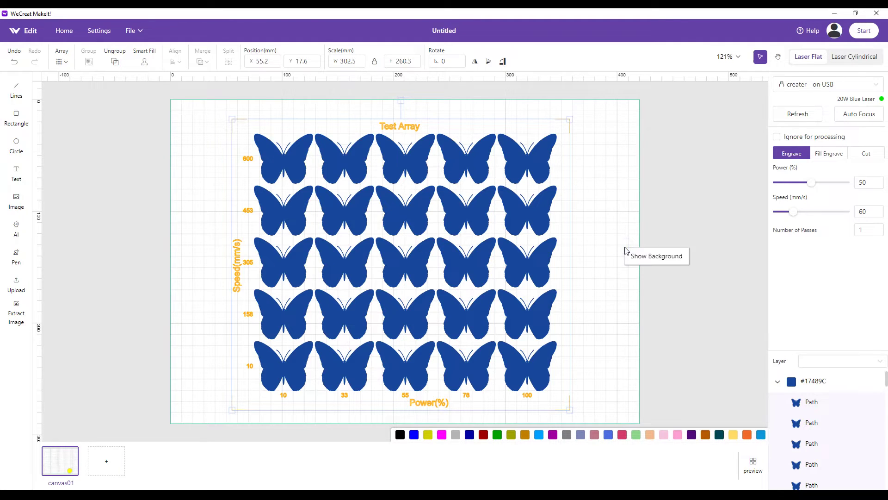
left_click(605, 239)
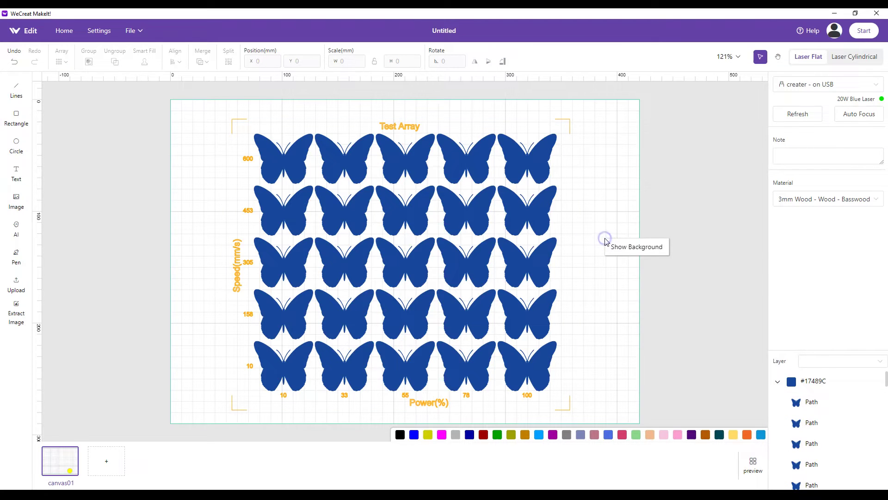
left_click(547, 254)
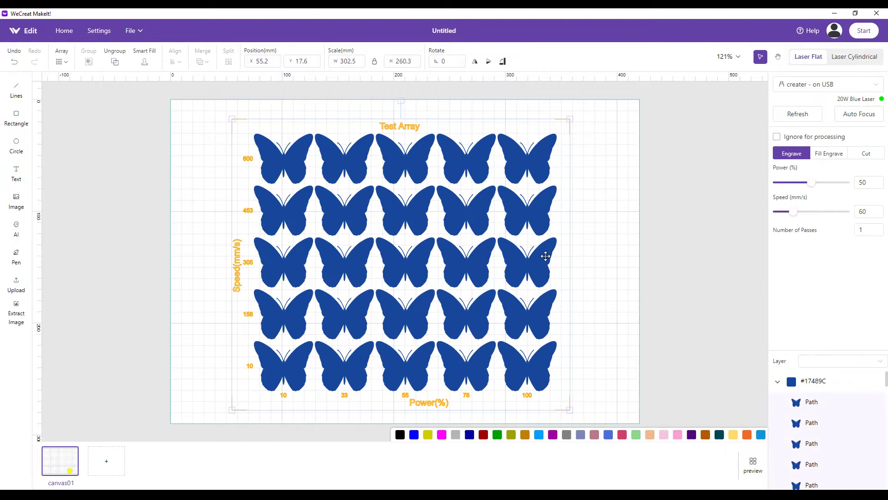
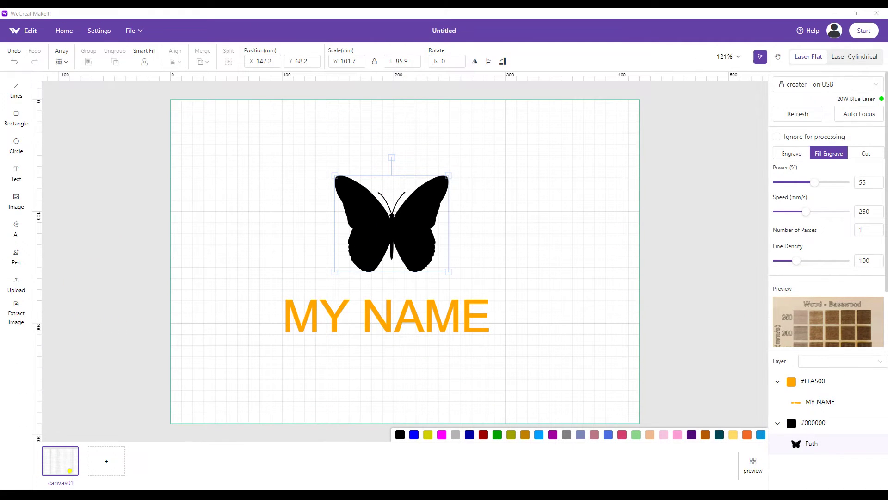
- Place the butterfly at about X 74, Y 36 mm and the MY NAME text at about X 144, Y 129 mm
left_click_drag(373, 236, 289, 186)
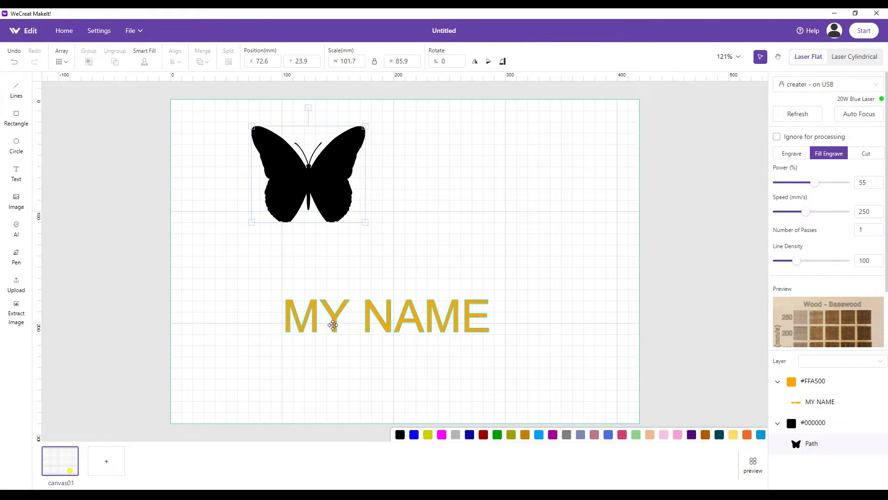
left_click_drag(336, 320, 383, 261)
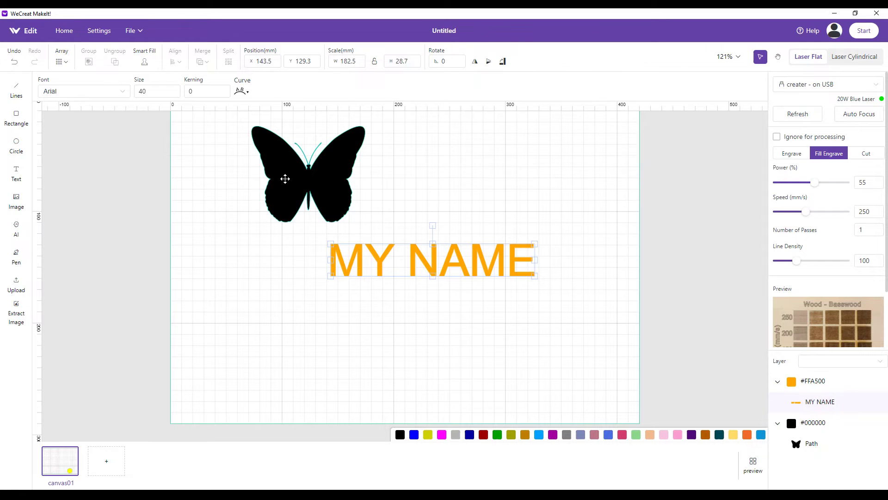
mouse_move(285, 178)
left_mouse_down()
mouse_move(371, 183)
mouse_move(286, 192)
left_mouse_up()
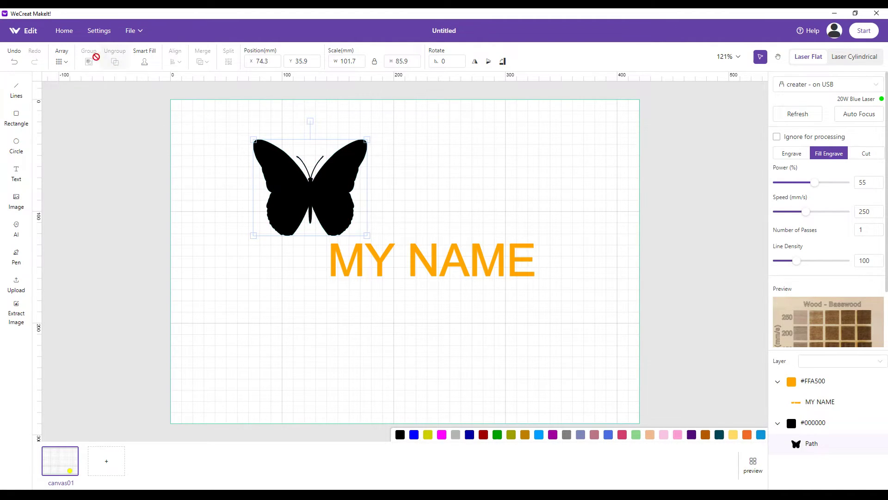
- Select the butterfly and the MY NAME text together and shift both slightly right and down
left_click_drag(223, 120, 586, 350)
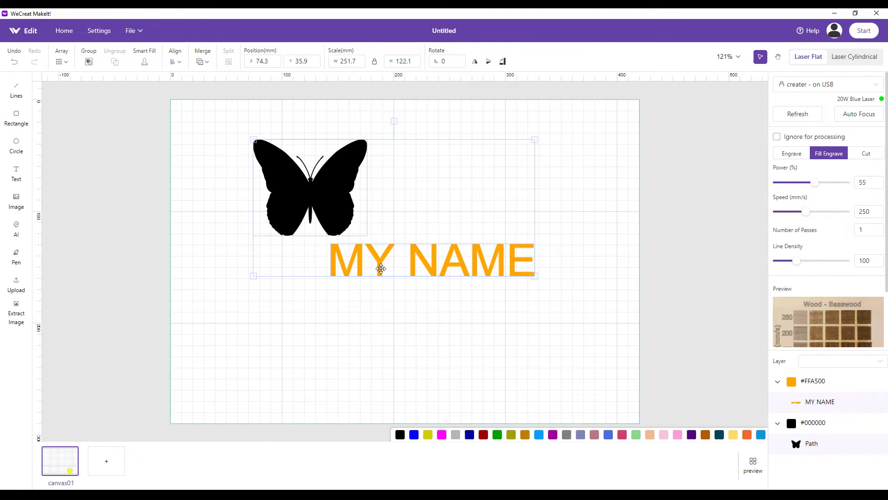
left_click_drag(381, 269, 406, 278)
left_click(261, 318)
- Try moving the MY NAME text separately from the butterfly, and undo the last two text moves
left_click(381, 274)
left_click_drag(382, 274, 257, 327)
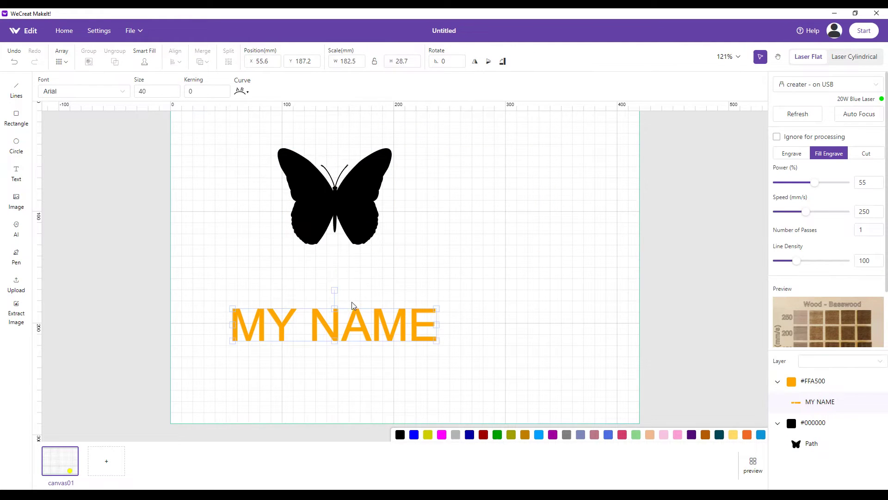
left_click_drag(267, 313, 370, 373)
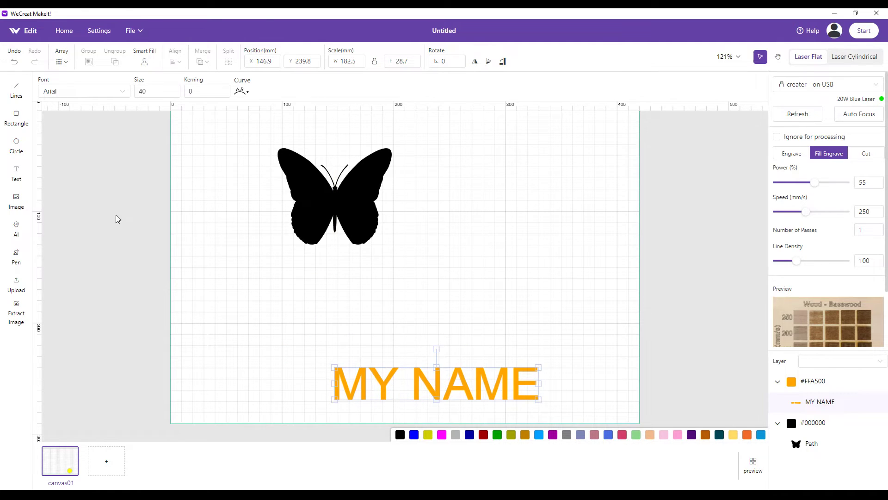
left_click(15, 61)
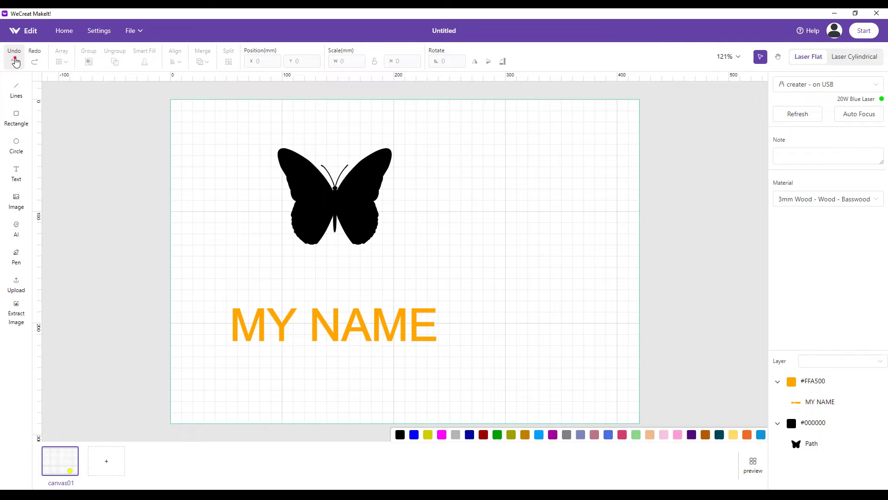
left_click(15, 61)
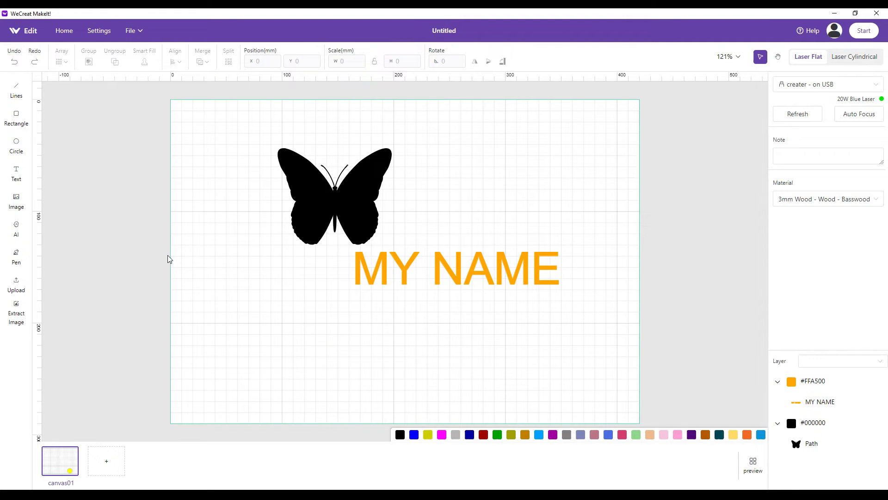
- Place the MY NAME text beneath the butterfly at about X 64, Y 140 mm and group the two objects
left_click_drag(374, 272, 293, 268)
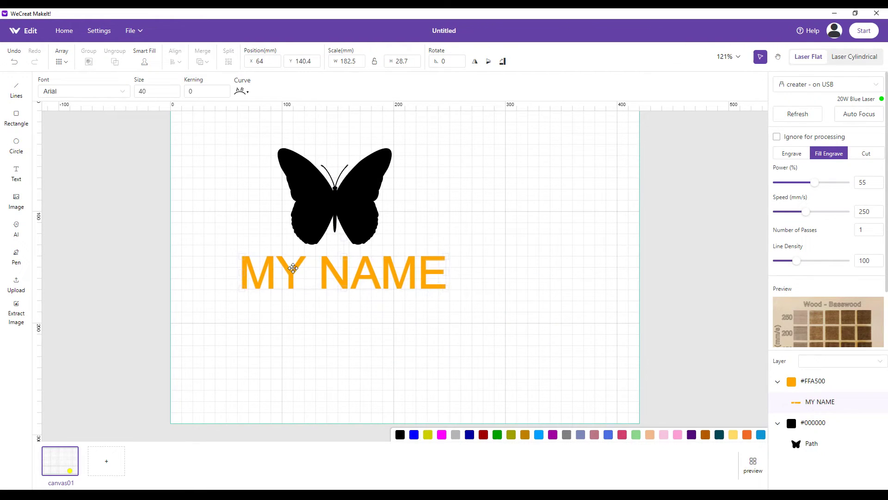
left_click_drag(202, 121, 497, 338)
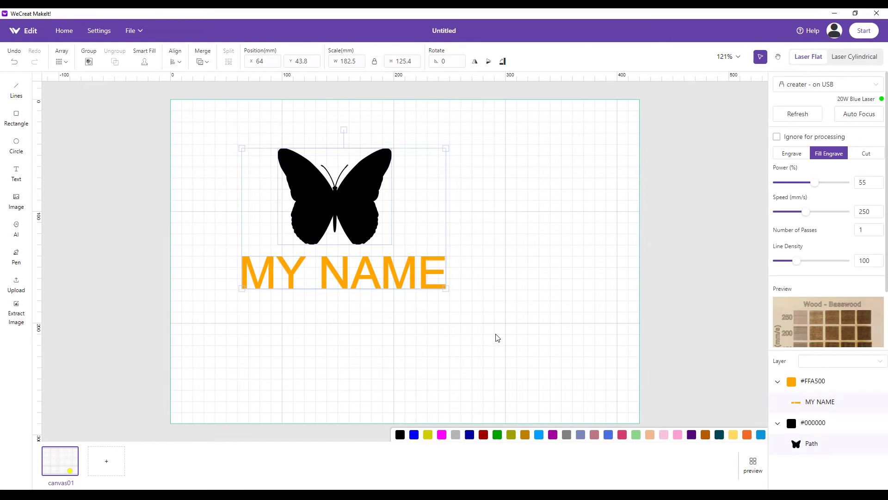
left_click(89, 62)
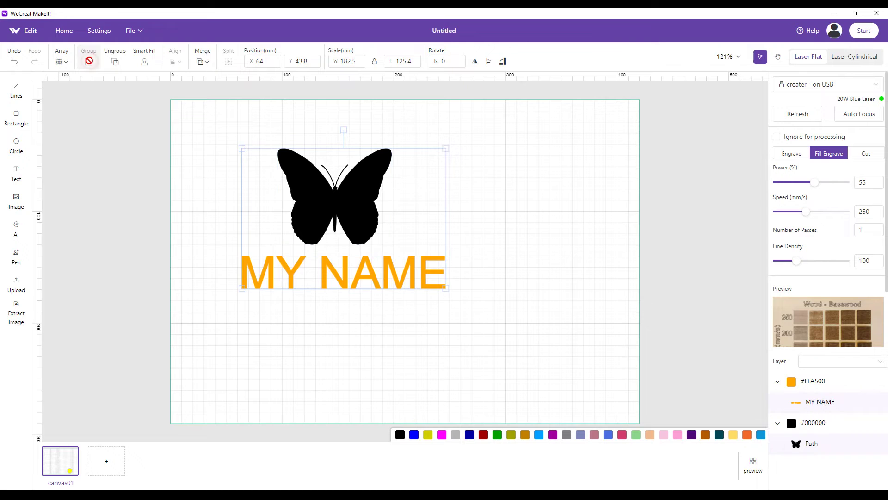
left_click(222, 231)
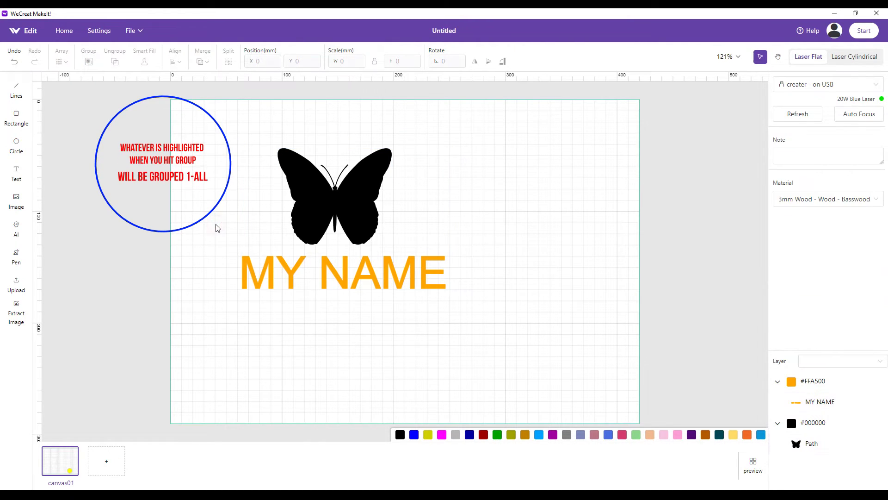
- Move the grouped butterfly and text around the canvas as one object, ending at about X 101, Y 42 mm
left_click(323, 206)
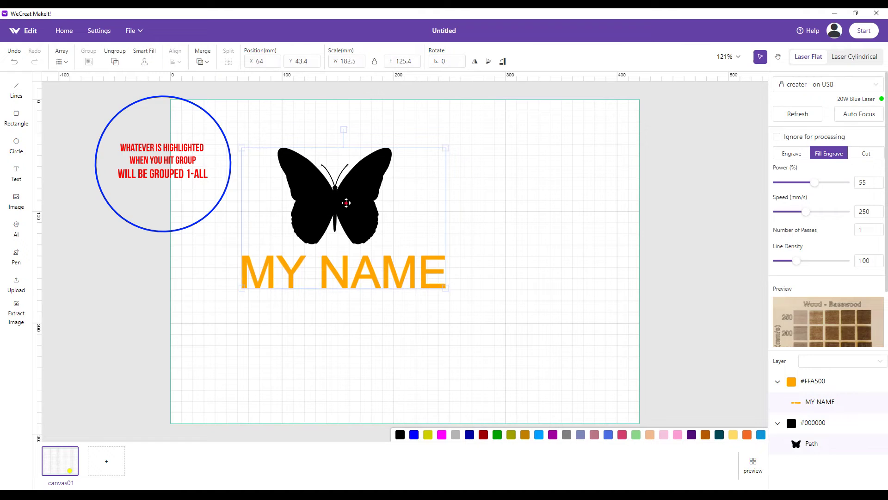
left_click_drag(324, 286, 414, 300)
key("ctrl+z")
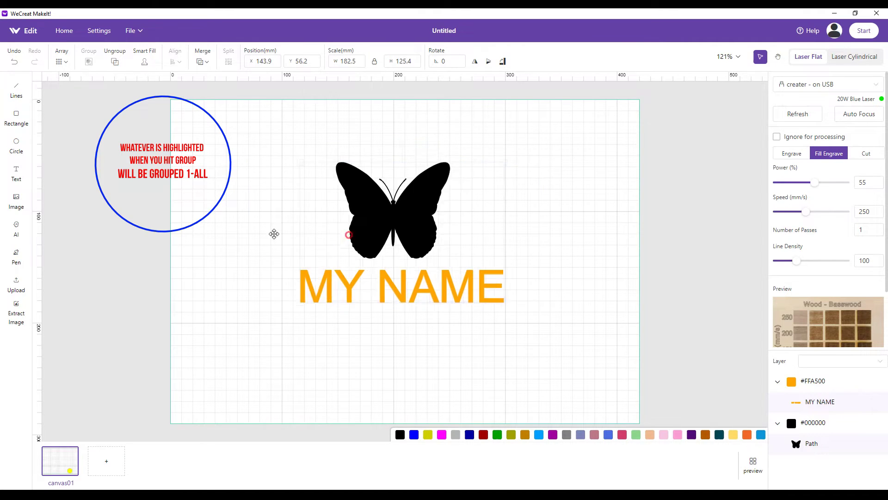
left_click(458, 214)
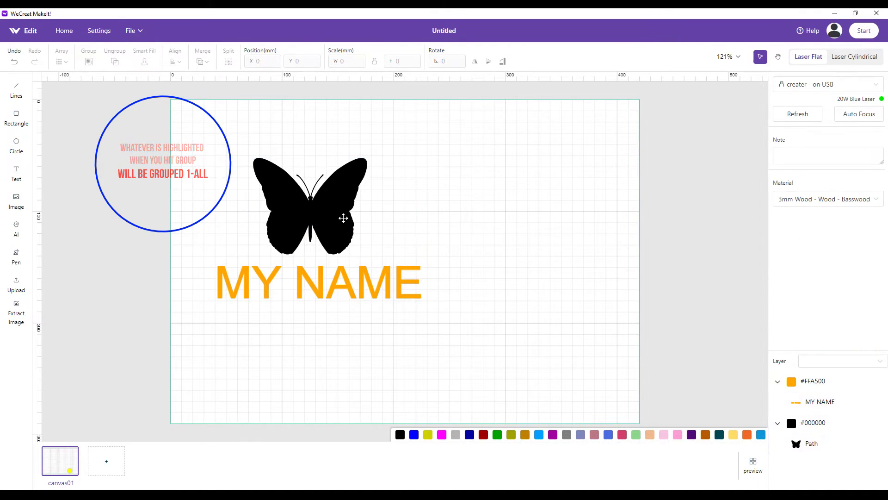
left_click_drag(328, 216, 368, 207)
left_click(407, 317)
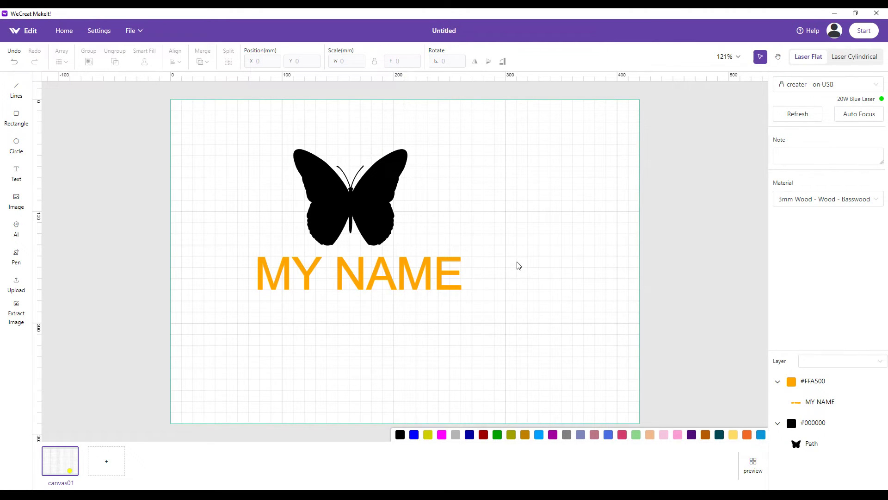
mouse_move(376, 213)
left_mouse_down()
mouse_move(313, 195)
mouse_move(392, 204)
mouse_move(359, 210)
left_mouse_up()
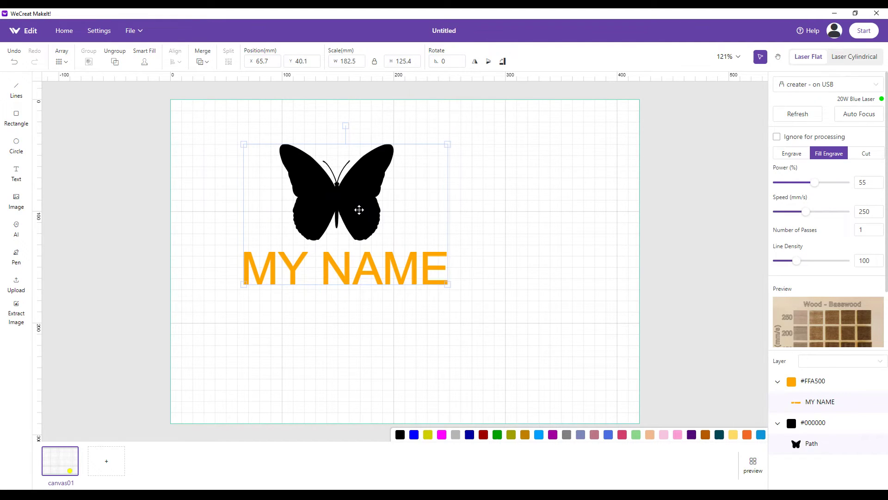
left_click(481, 273)
mouse_move(428, 260)
left_mouse_down()
mouse_move(407, 256)
mouse_move(429, 262)
left_mouse_up()
left_click_drag(338, 200, 372, 200)
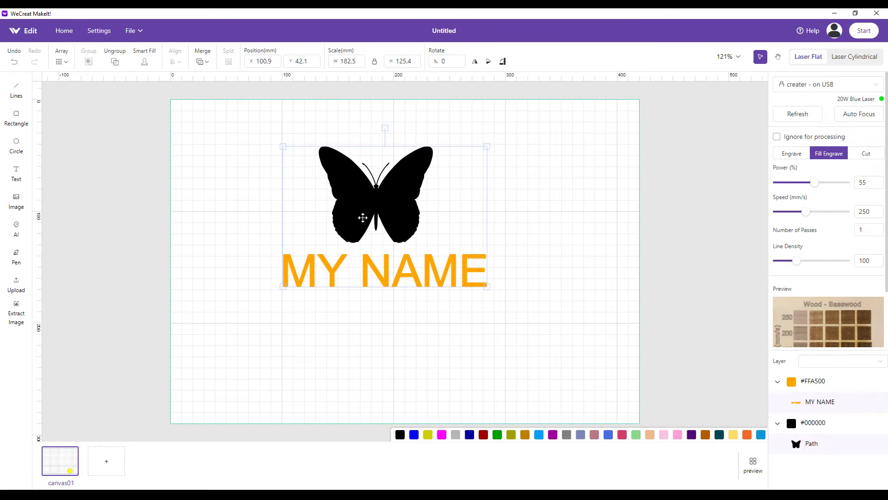
- Ungroup the butterfly and the MY NAME text and clear the selection
left_click(115, 60)
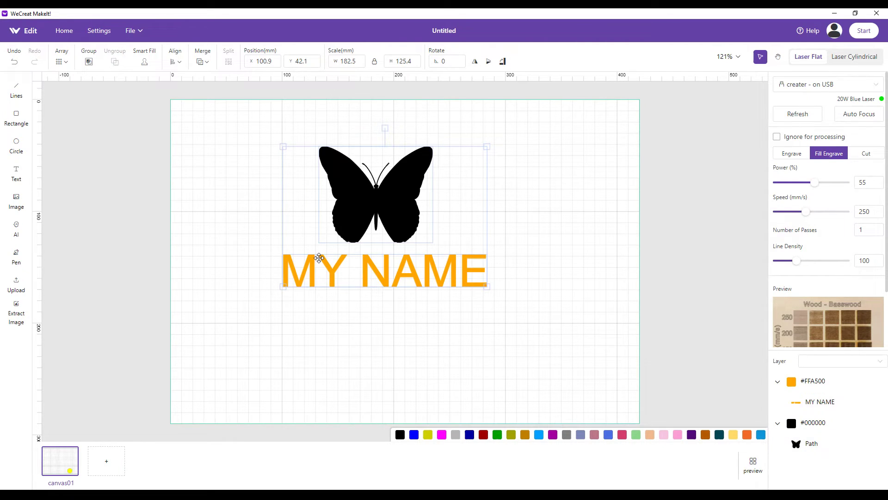
left_click(231, 254)
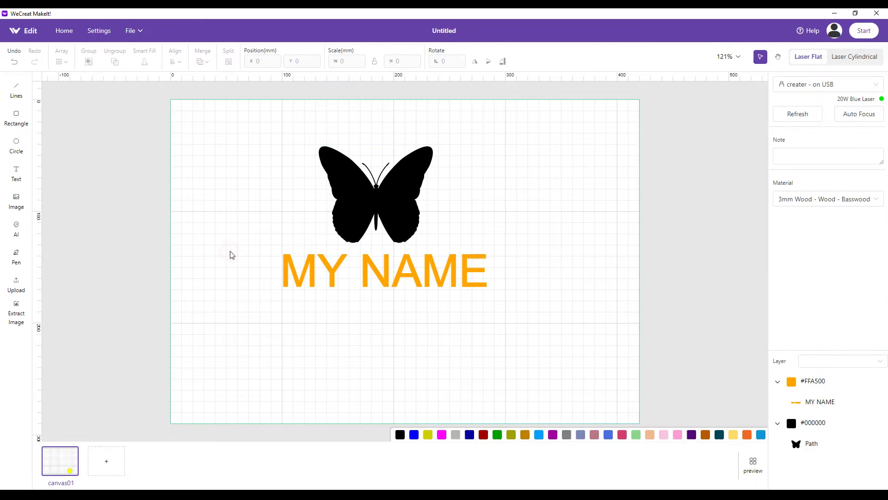
- Move the MY NAME text to about X 37.5 mm and the butterfly separately to about X 118, Y 47 mm
left_click_drag(297, 272, 226, 273)
left_click(362, 229)
left_click_drag(363, 217, 398, 214)
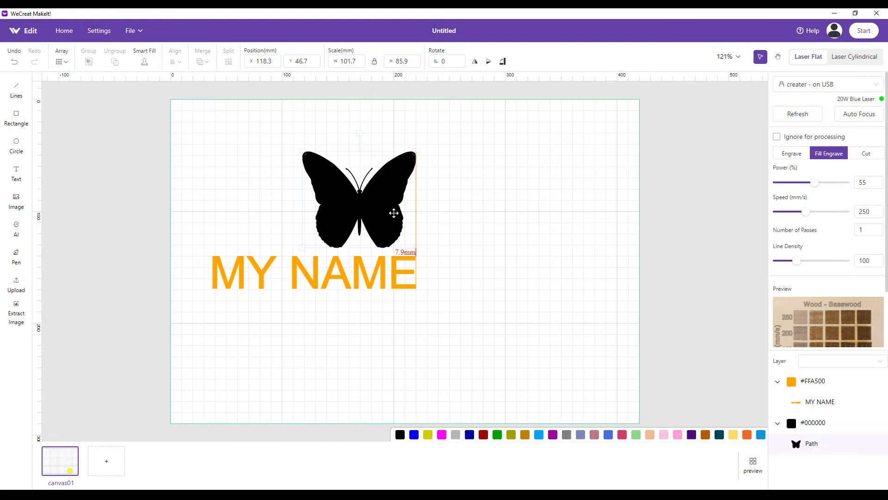
- Group the butterfly and the MY NAME text again and shift the group to the right on the canvas
left_click(466, 348)
left_click_drag(493, 359, 98, 119)
left_click(91, 61)
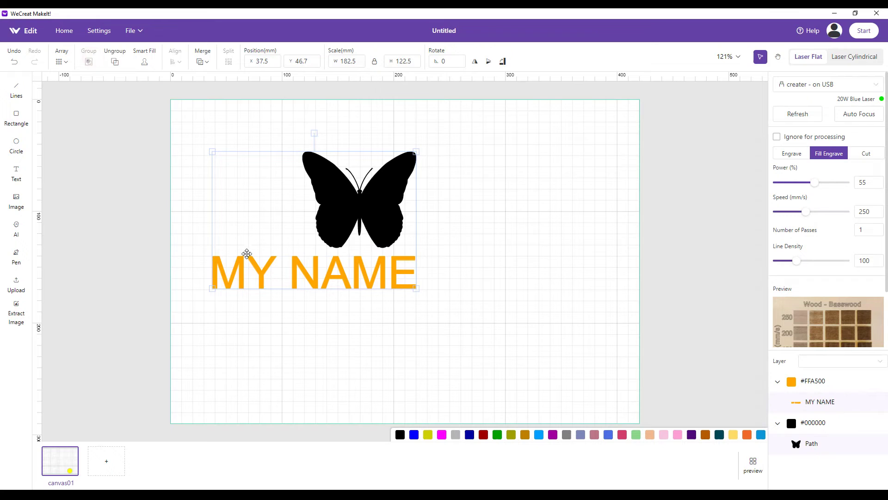
left_click_drag(271, 263, 359, 259)
left_click(245, 295)
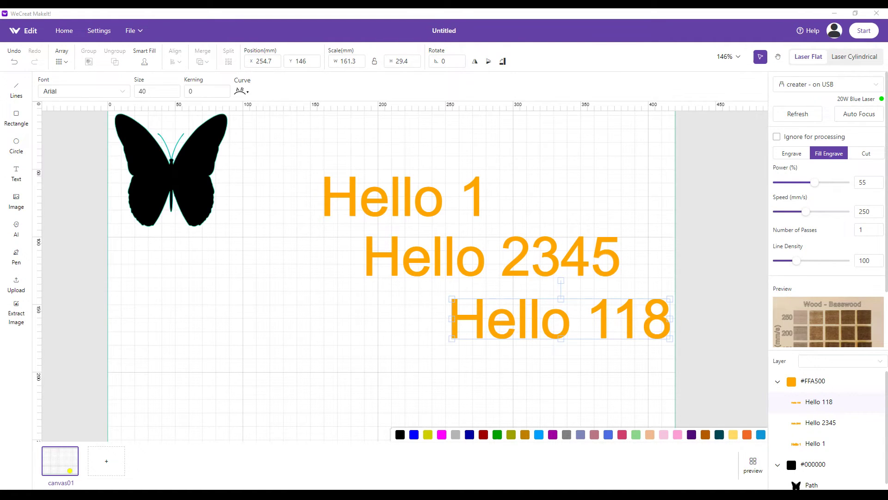
scroll(166, 165, "down", 3)
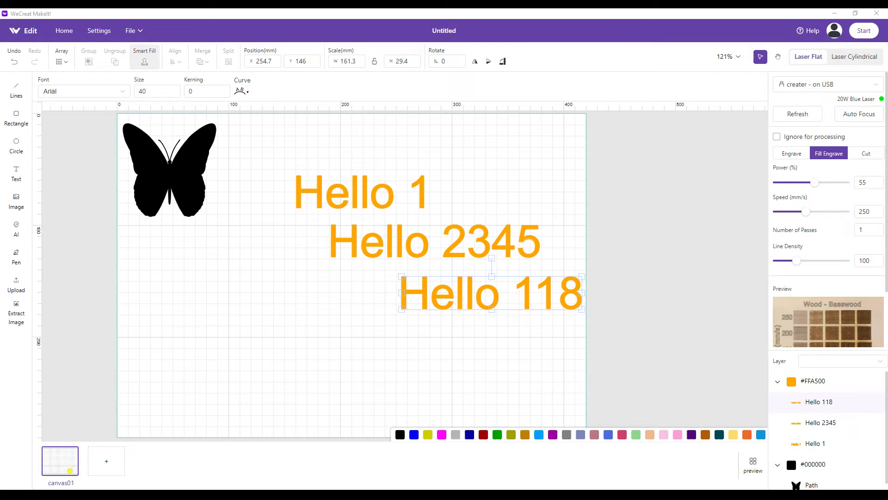
left_click(144, 62)
left_click(144, 64)
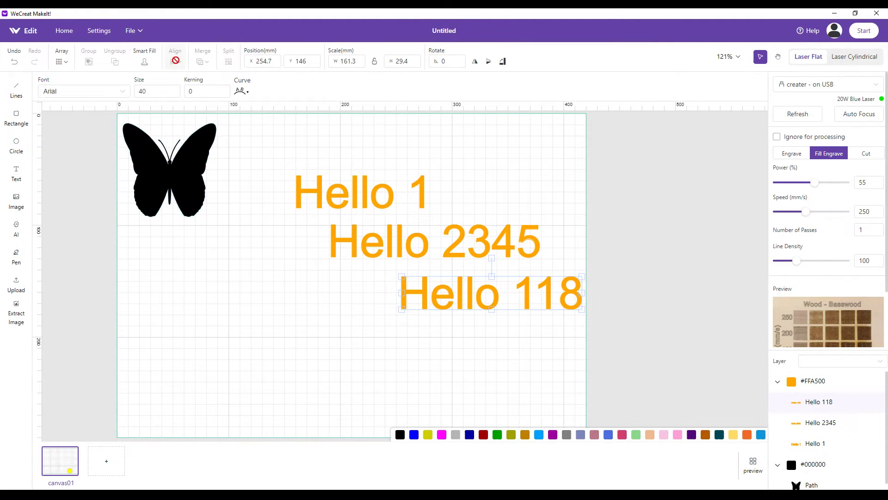
- Try left-aligning the three Hello texts and undo the alignment
left_click_drag(274, 154, 620, 343)
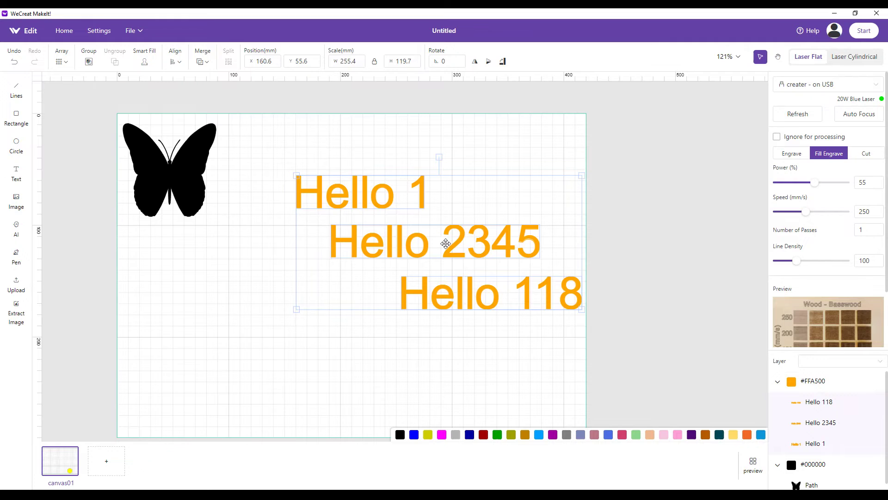
left_click(180, 61)
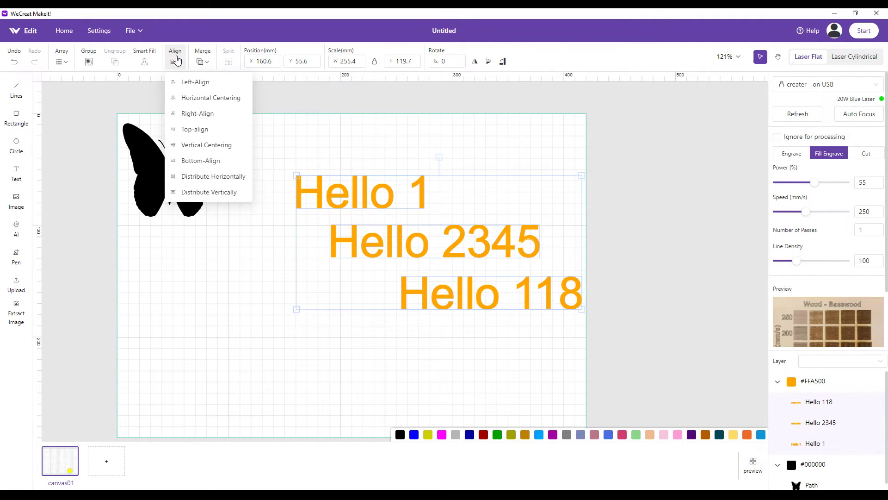
left_click(194, 84)
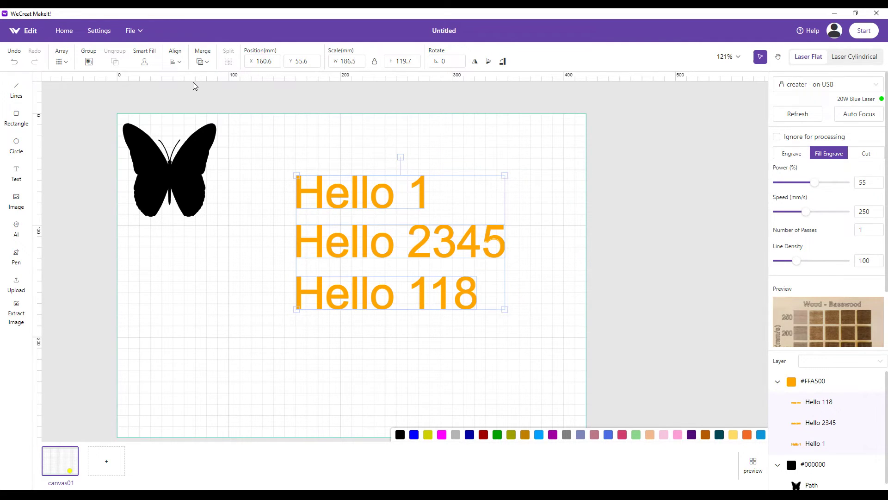
left_click(18, 65)
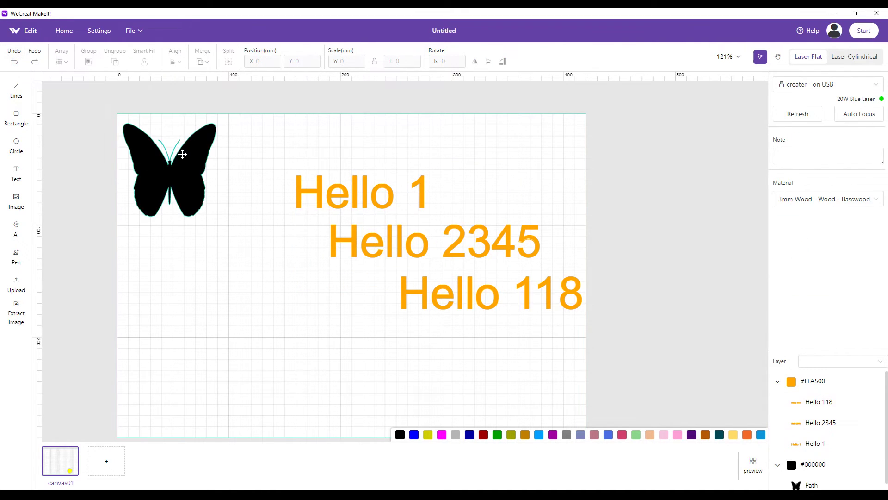
- Move the three Hello texts together down and left, and place the butterfly above them at about X 180, Y 16 mm
left_click_drag(273, 151, 618, 362)
left_click_drag(456, 248, 367, 315)
left_click_drag(193, 180, 388, 187)
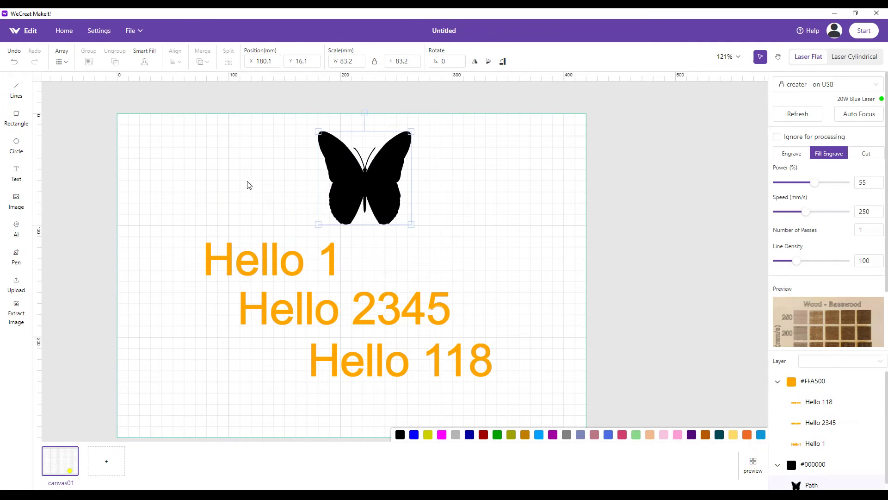
- Try left-aligning the butterfly together with the three Hello texts, and undo the alignment
left_click(229, 119)
left_click_drag(202, 138, 546, 414)
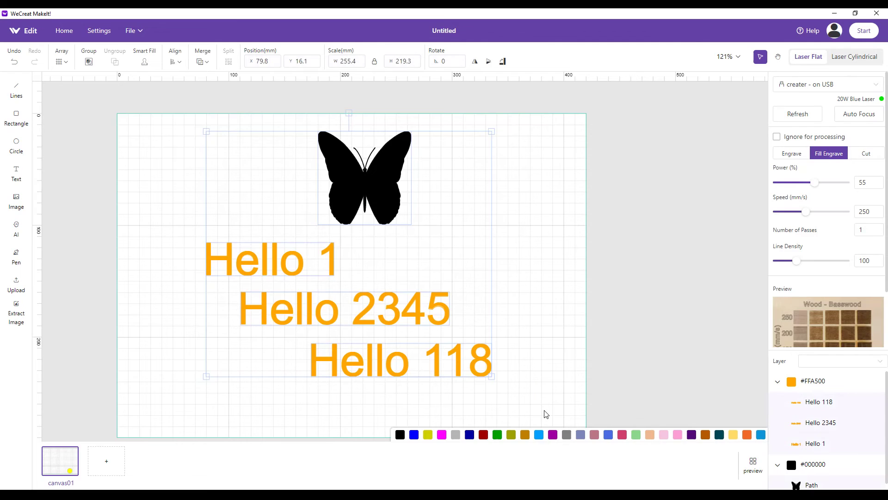
left_click(175, 59)
left_click(185, 83)
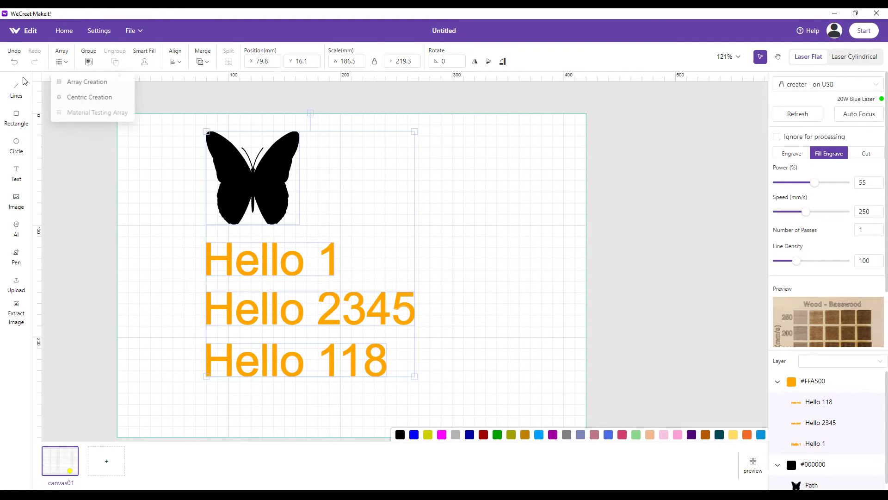
left_click(14, 63)
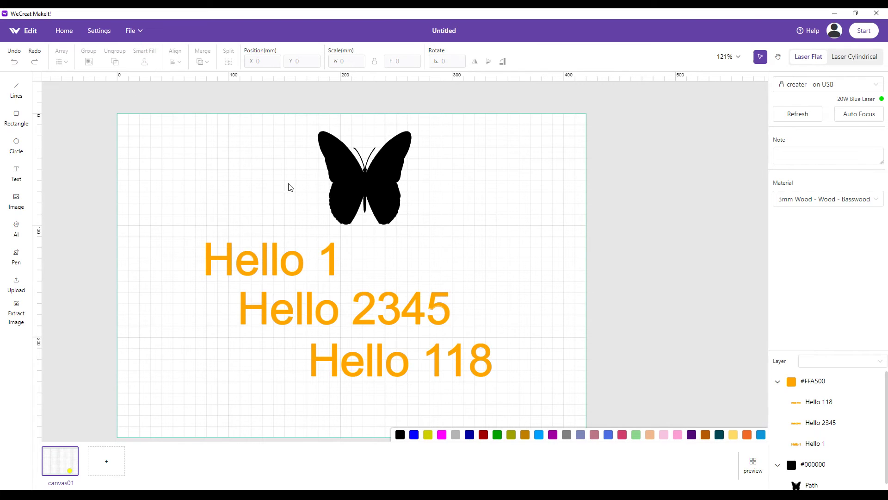
- Move the butterfly to the canvas's upper-right corner and the three Hello texts to about X 35, Y 85 mm
left_click_drag(373, 180, 527, 167)
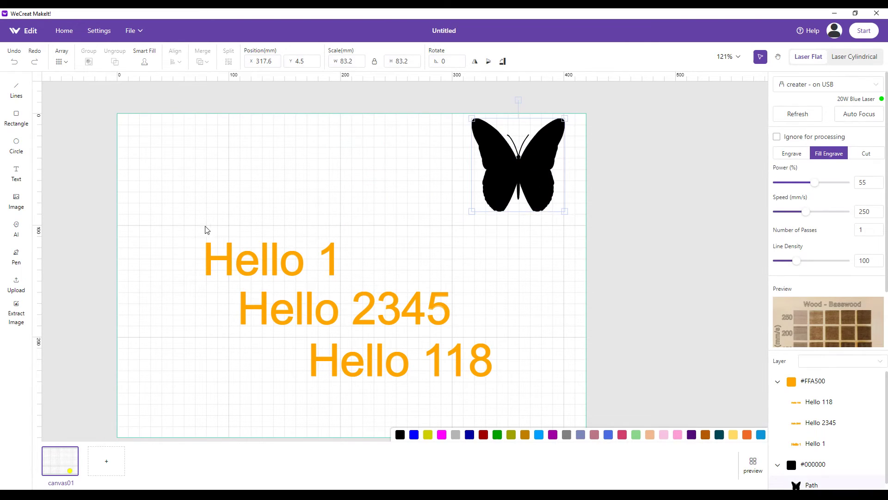
left_click_drag(173, 214, 513, 407)
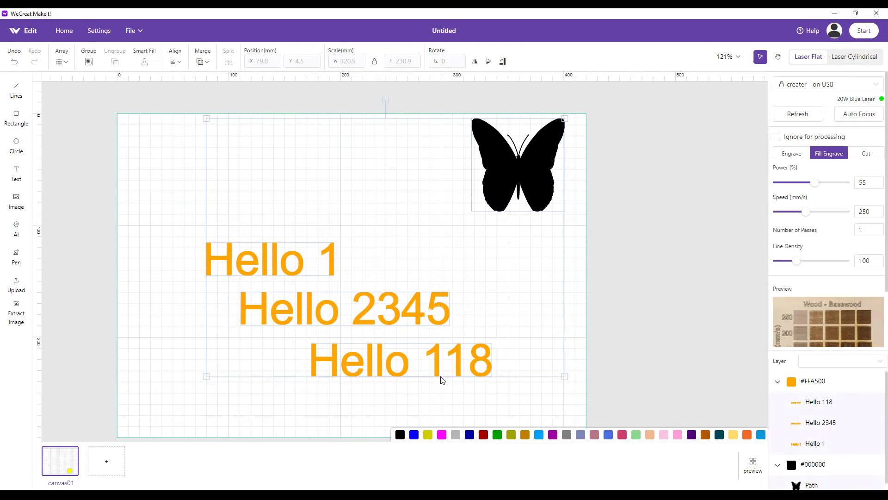
mouse_move(342, 317)
left_mouse_down()
mouse_move(331, 309)
mouse_move(359, 320)
left_mouse_up()
left_click_drag(177, 223, 506, 411)
left_click_drag(386, 329, 317, 290)
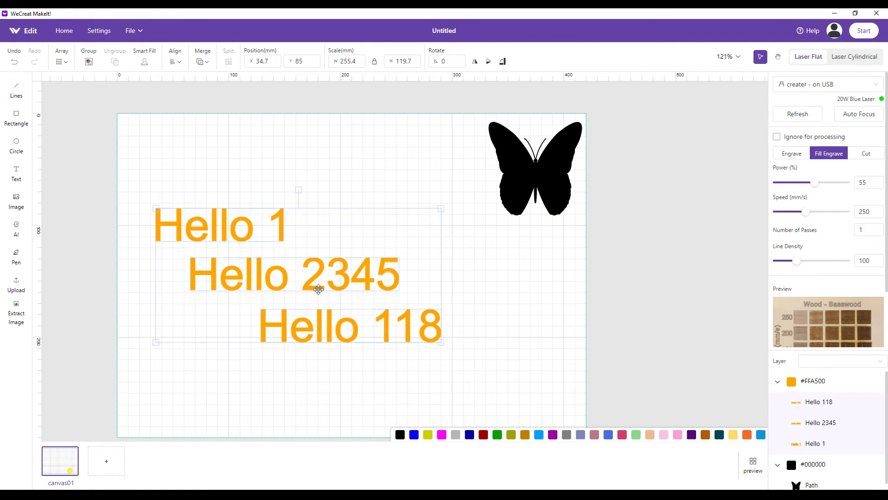
- Try Horizontal Centering on the three Hello texts and undo it
left_click(175, 61)
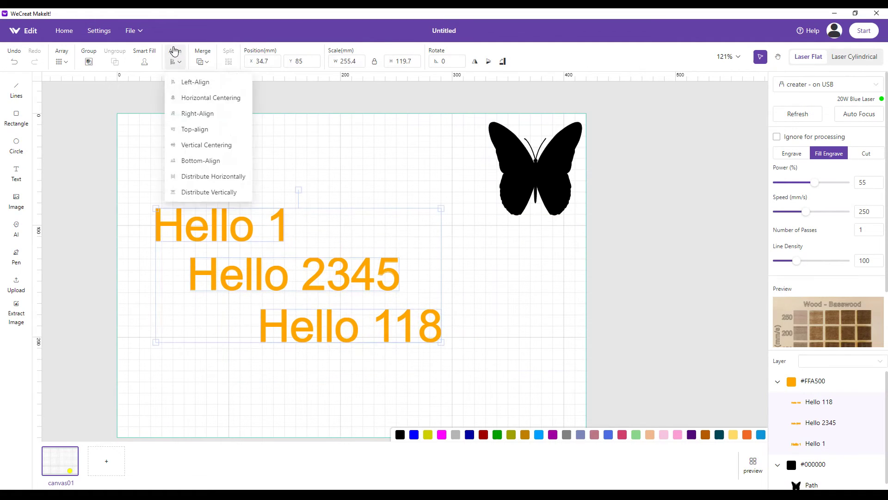
left_click(187, 98)
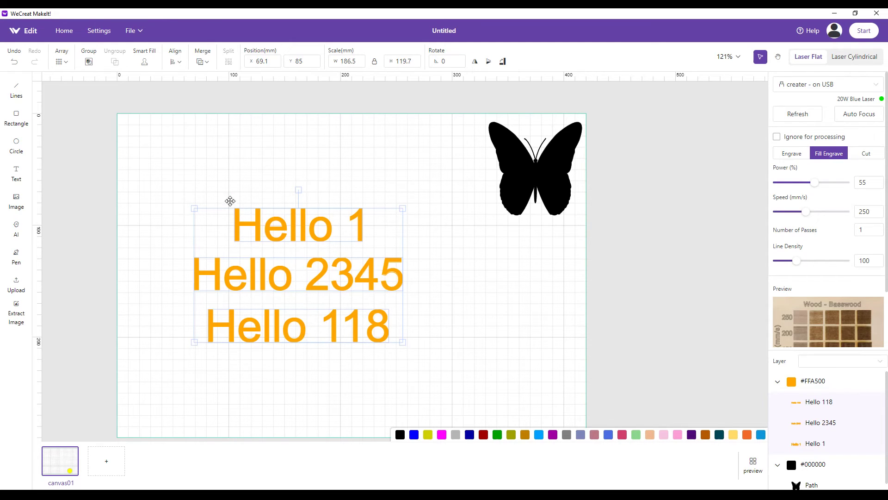
left_click(14, 62)
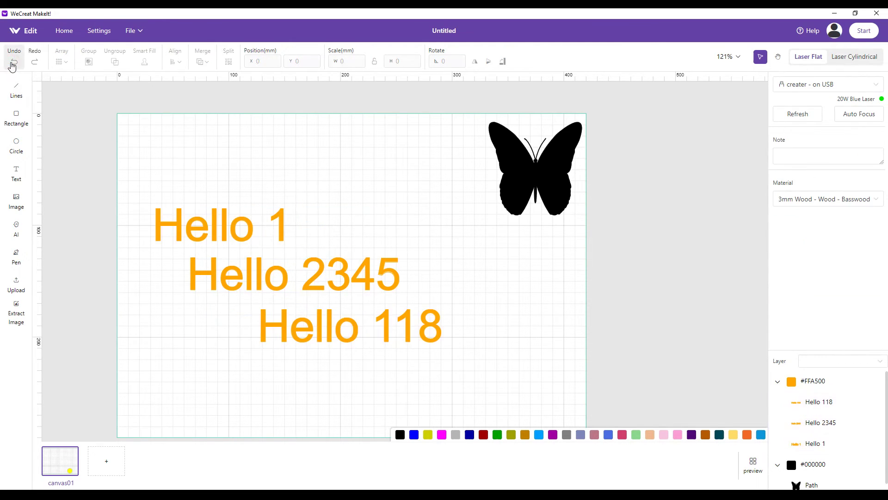
- Try right-aligning the three Hello texts and undo the alignment
left_click_drag(131, 182, 451, 386)
left_click(178, 62)
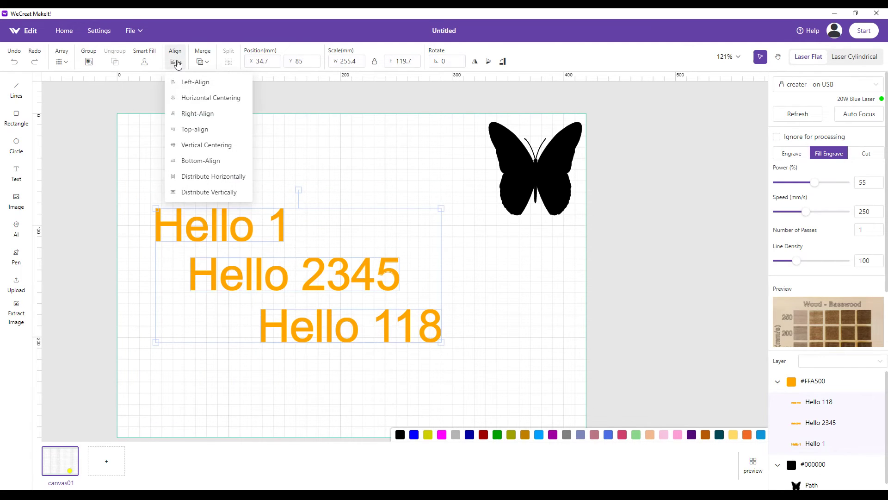
left_click(196, 115)
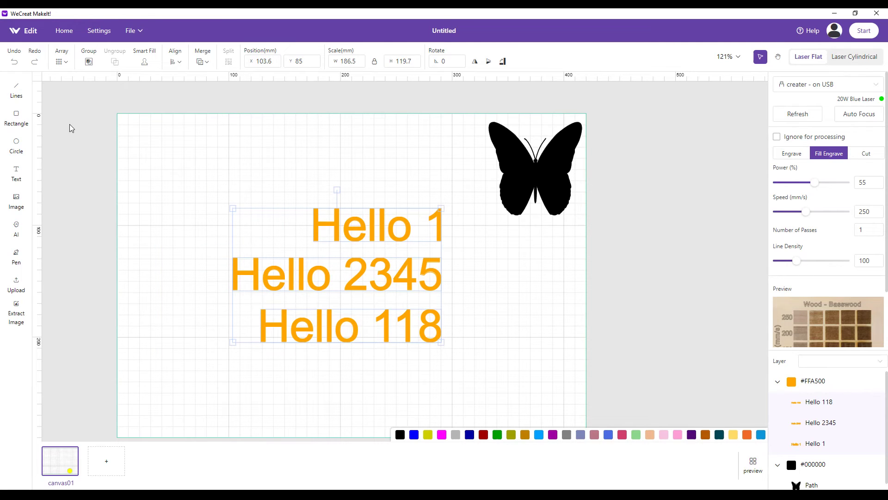
left_click(14, 62)
- Try top-aligning the three Hello texts and undo the alignment
left_click_drag(133, 188, 450, 404)
left_click(179, 62)
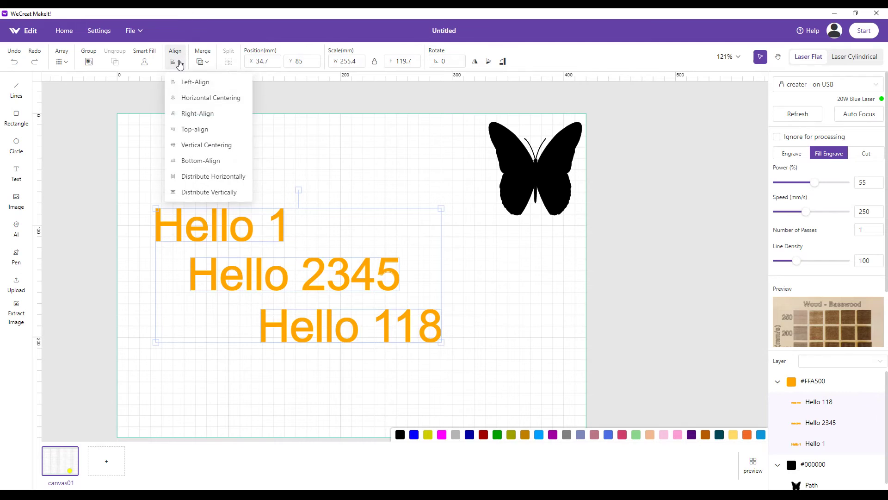
left_click(195, 131)
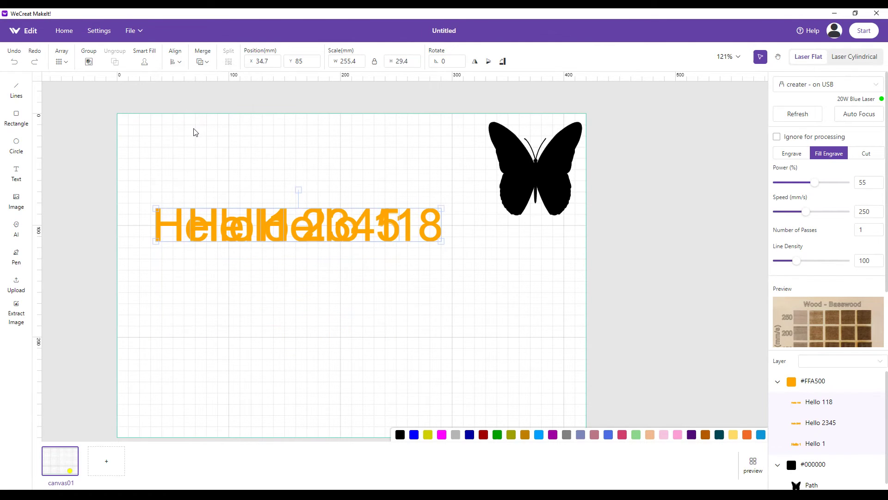
left_click(13, 62)
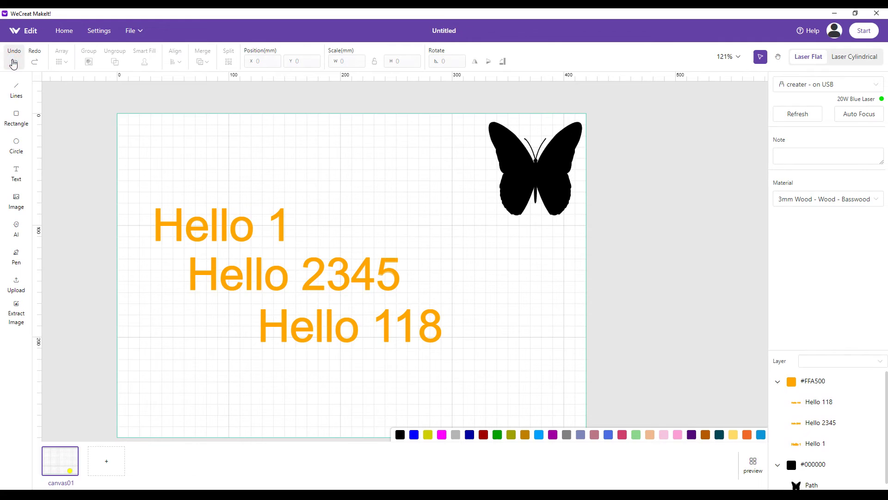
- Look over the alignment options for the Hello texts, and move the butterfly to above Hello 2345 at about Y 17 mm
left_click_drag(151, 199, 452, 373)
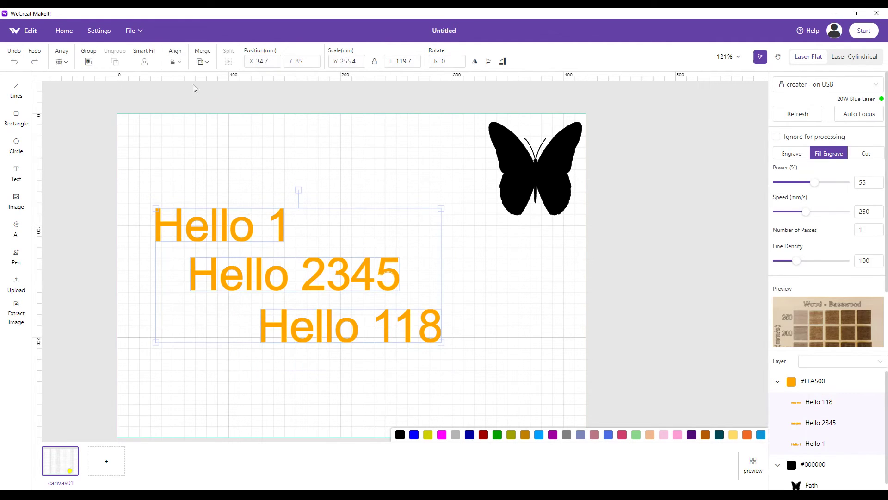
left_click(177, 61)
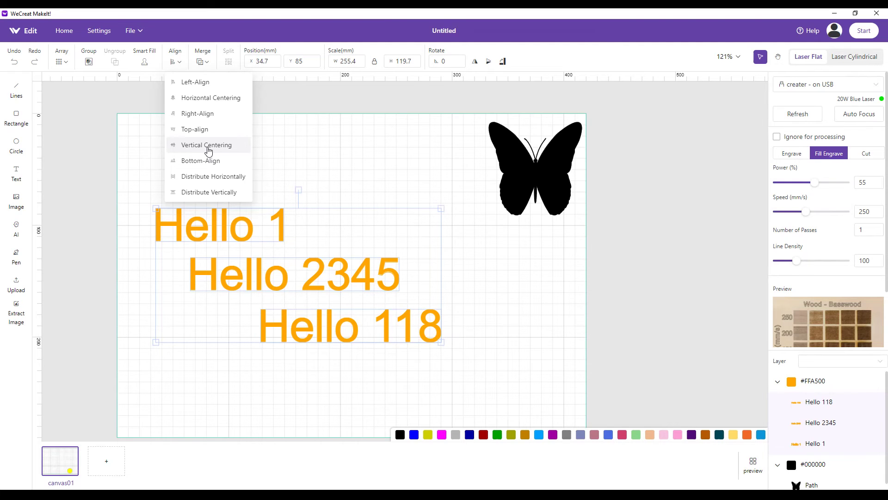
left_click(258, 131)
left_click_drag(511, 161, 317, 171)
- Try Vertical Centering and Horizontal Centering on the butterfly and all three Hello texts, and undo both
left_click_drag(123, 99, 470, 388)
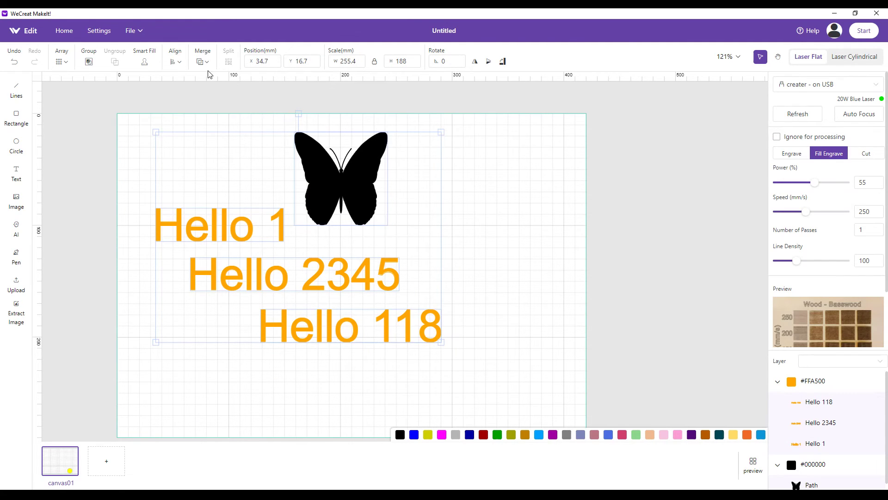
left_click(176, 61)
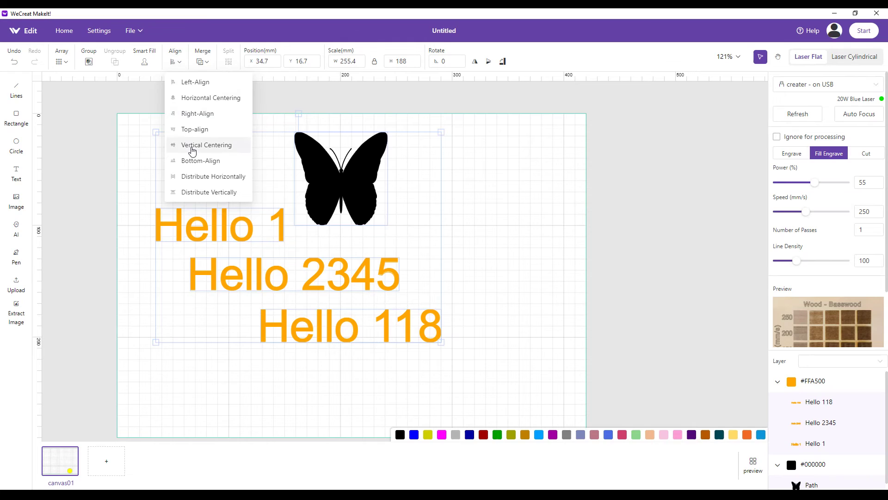
left_click(192, 145)
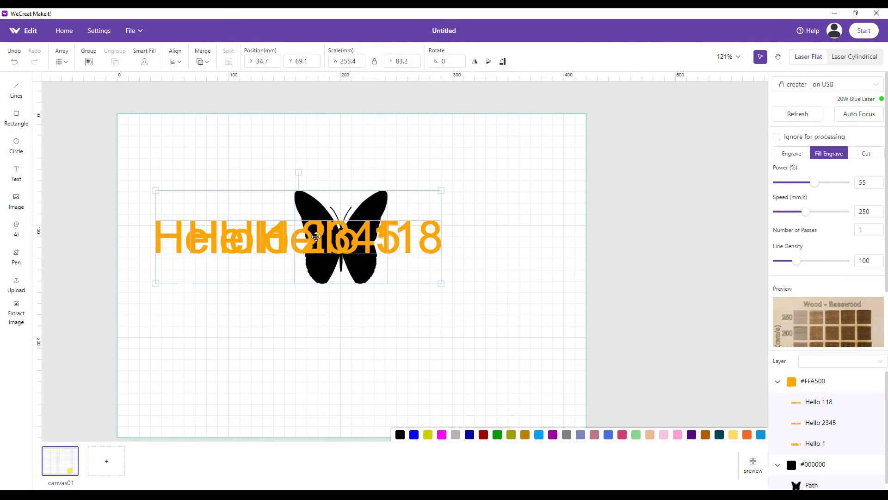
left_click(182, 62)
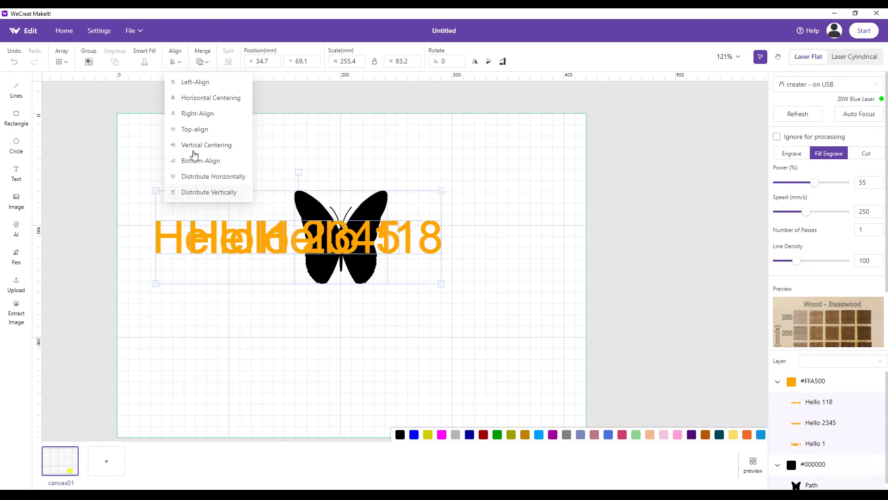
left_click(198, 97)
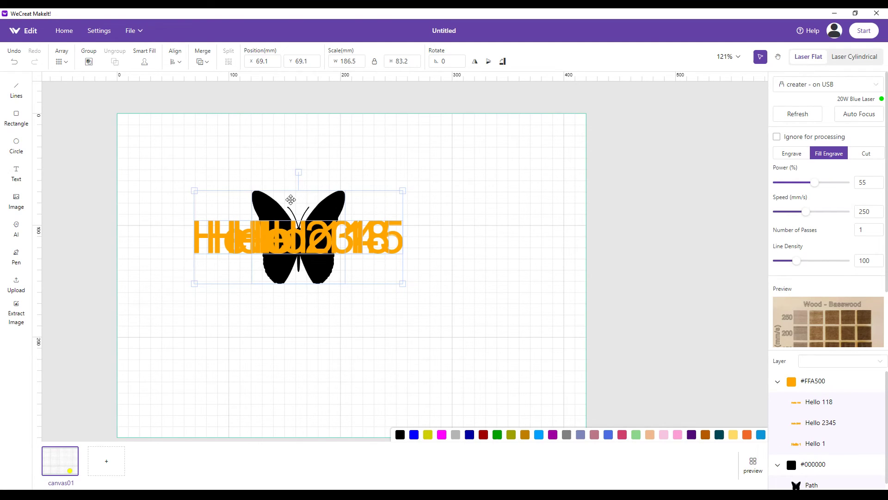
left_click(15, 59)
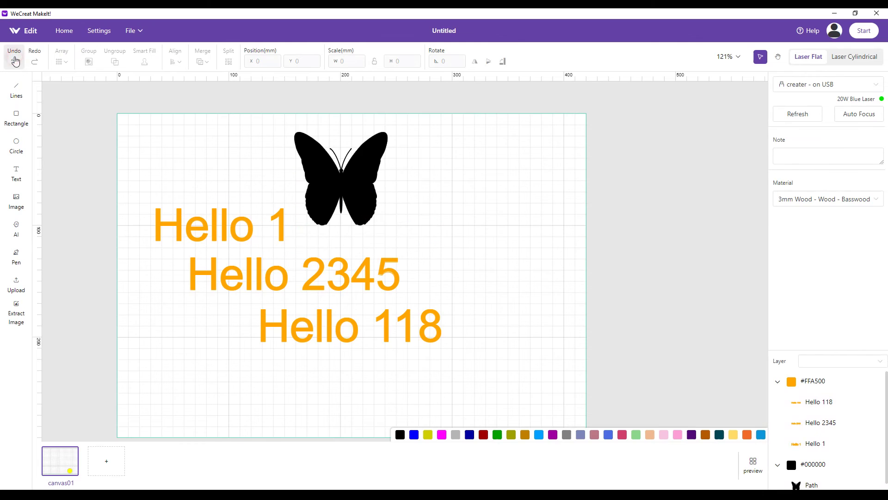
- Move the butterfly back to the canvas's upper-right area and check the alignment options for the three Hello texts
left_click_drag(344, 170, 530, 168)
left_click_drag(140, 194, 476, 424)
left_click(175, 59)
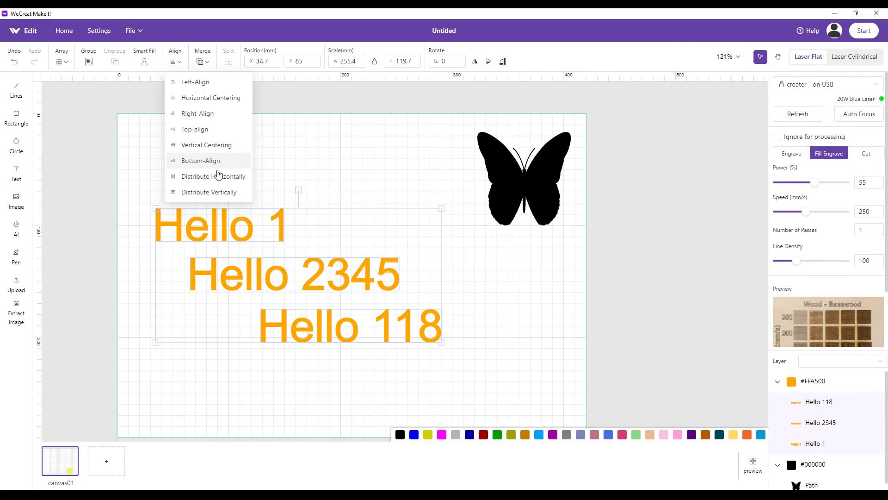
left_click(303, 173)
- Space the Hello texts unevenly: Hello 1 higher, Hello 118 lower and left beneath it, Hello 2345 at about X 94, Y 94 mm
left_click_drag(224, 226, 223, 183)
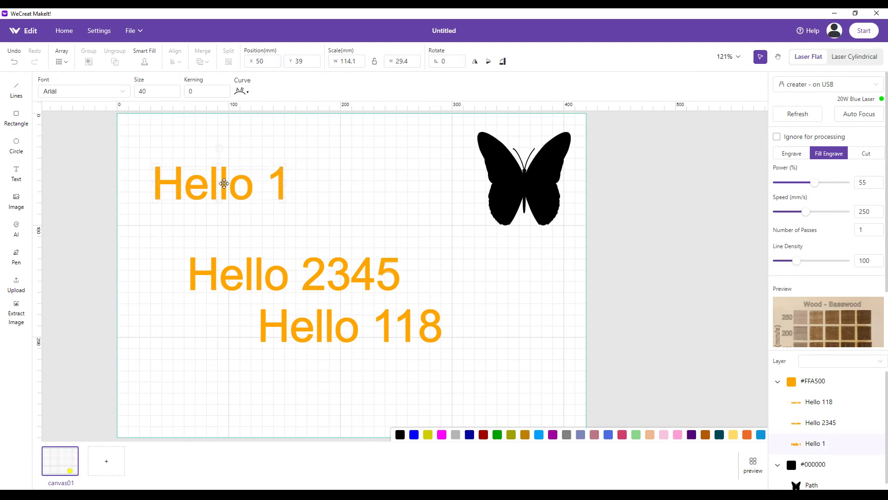
left_click_drag(300, 330, 201, 343)
left_click_drag(225, 280, 256, 241)
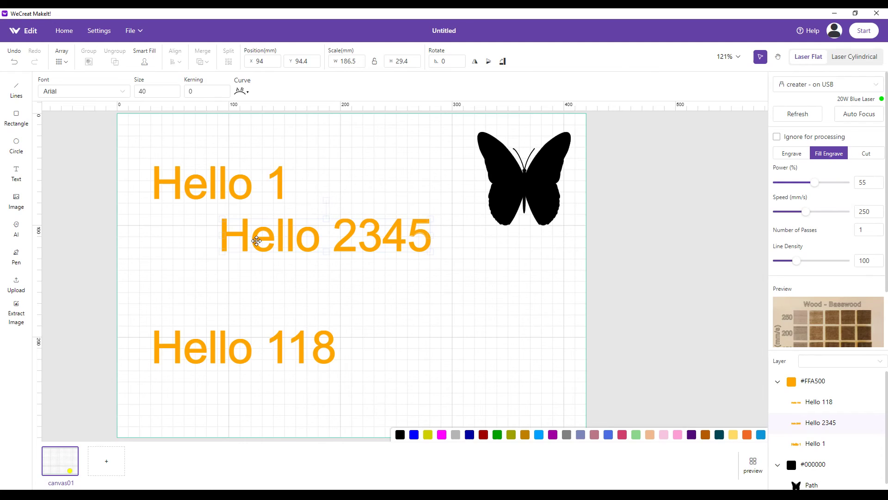
- Left-align the three Hello texts with one another and clear the selection
left_click_drag(121, 149, 444, 411)
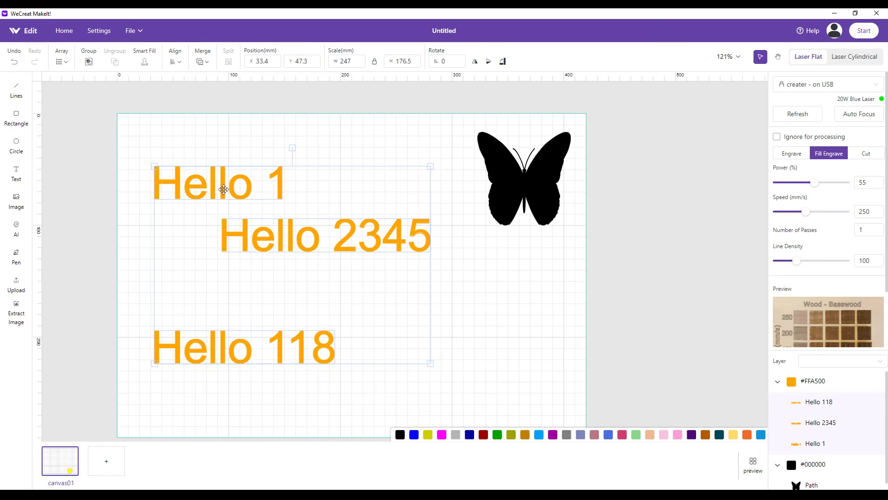
left_click(175, 58)
left_click(181, 82)
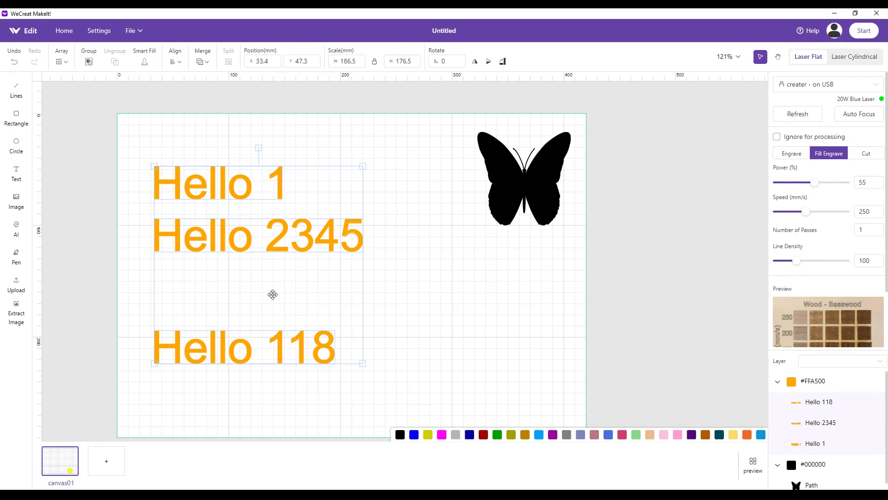
left_click(388, 267)
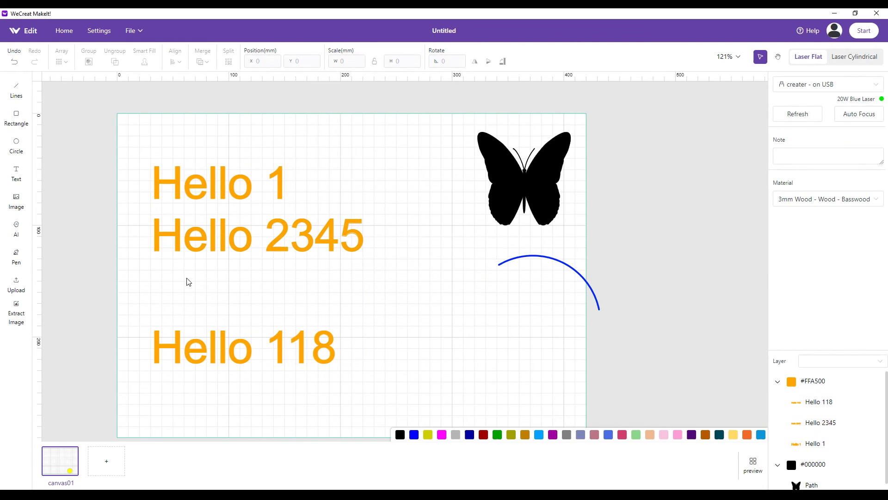
- Distribute the three Hello texts vertically, and try Distribute Horizontally on the same three texts
left_click_drag(131, 145, 394, 412)
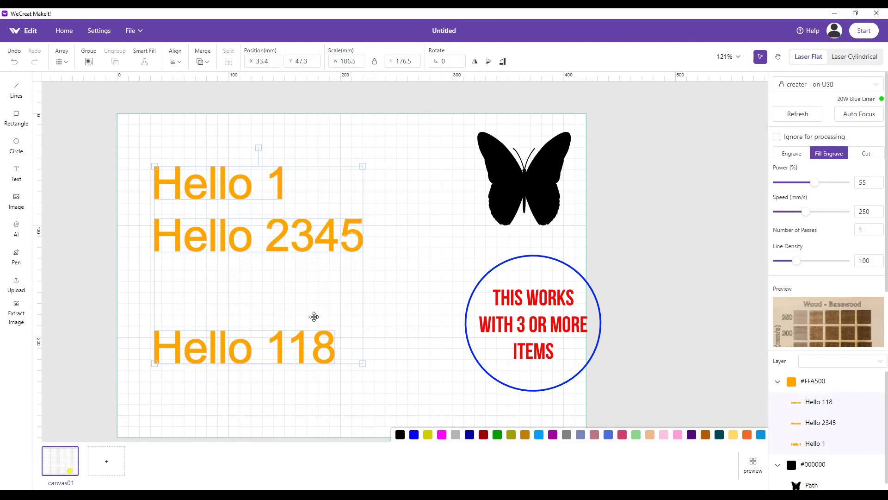
left_click(176, 60)
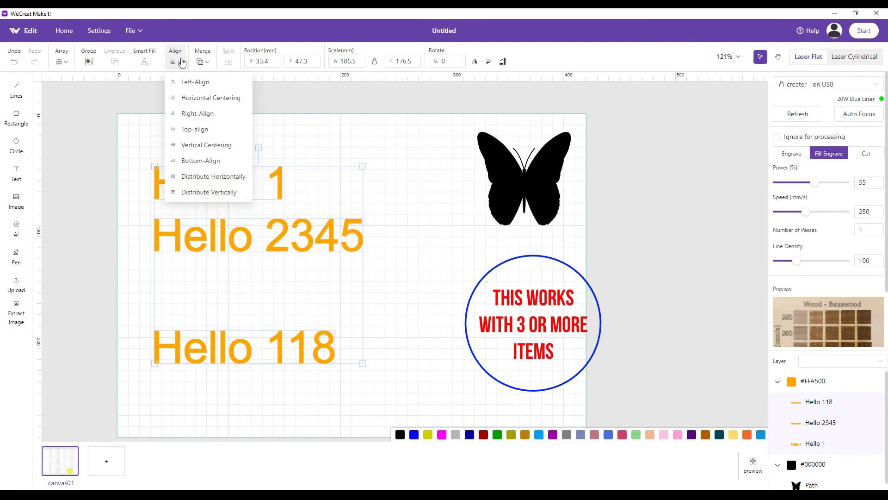
left_click(193, 197)
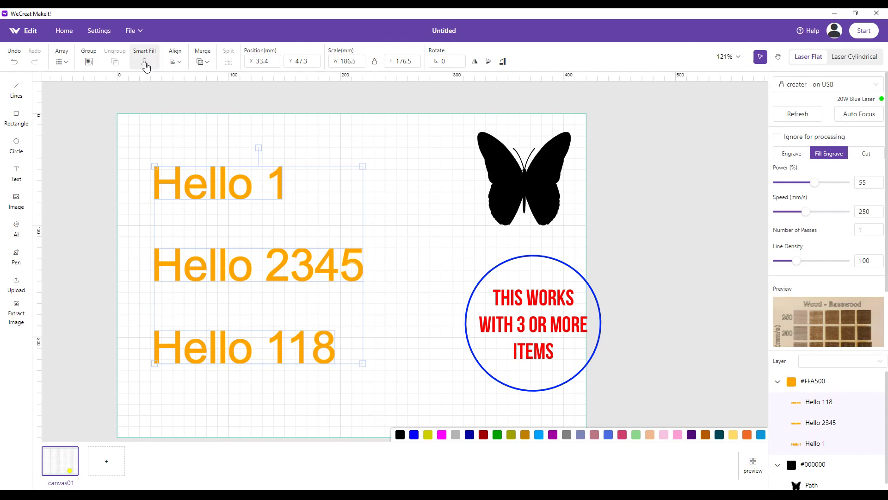
left_click(175, 63)
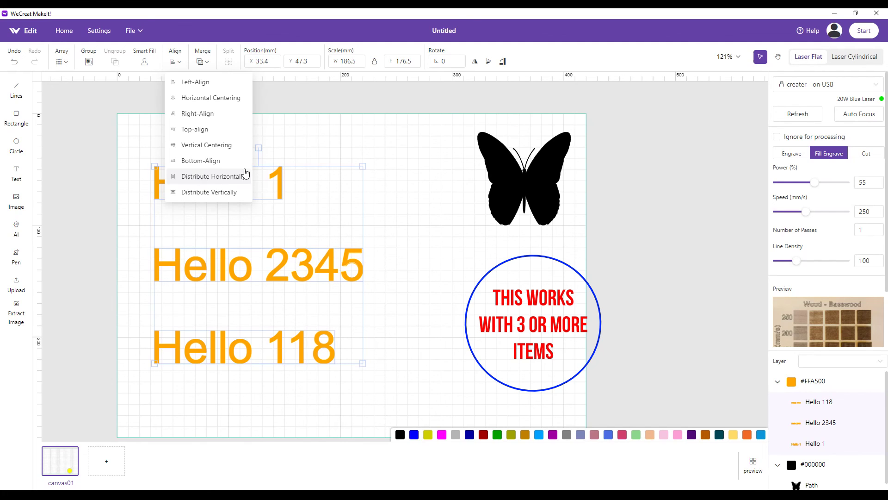
left_click(227, 178)
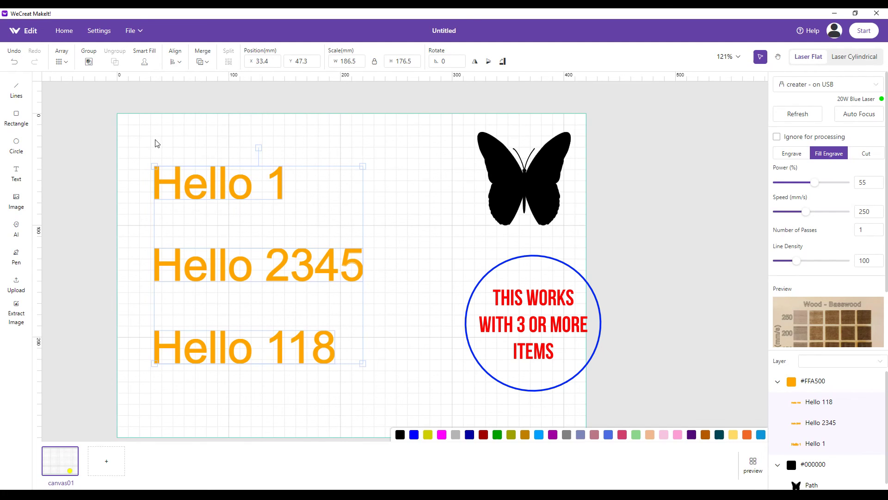